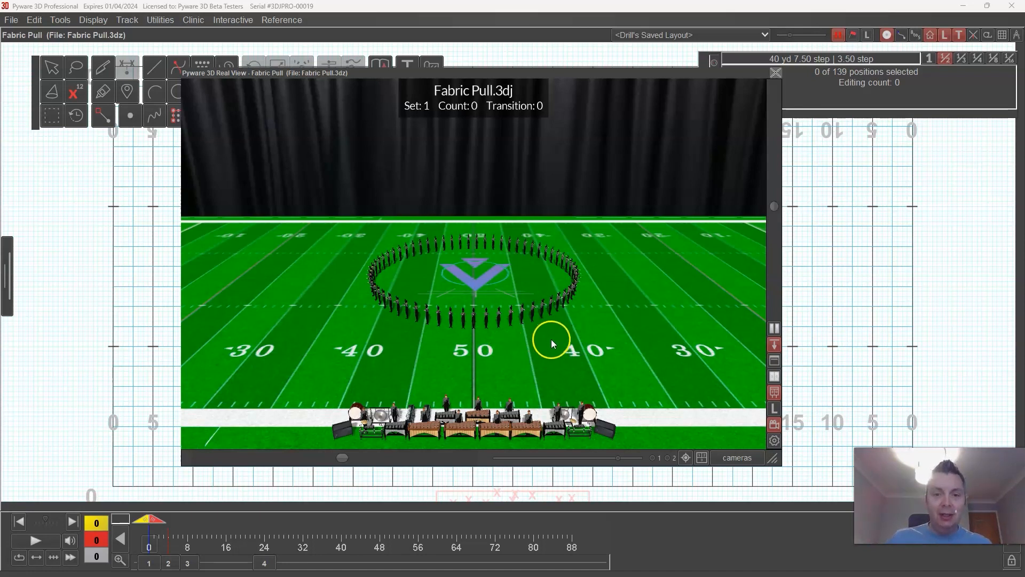
Examine the circle formation from several angles in the 3D view at sets 1, 2, 3 and 4
{"action": "mouse_move", "coordinate": [421, 343]}
{"action": "left_mouse_down"}
{"action": "mouse_move", "coordinate": [480, 264]}
{"action": "mouse_move", "coordinate": [417, 342]}
{"action": "left_mouse_up"}
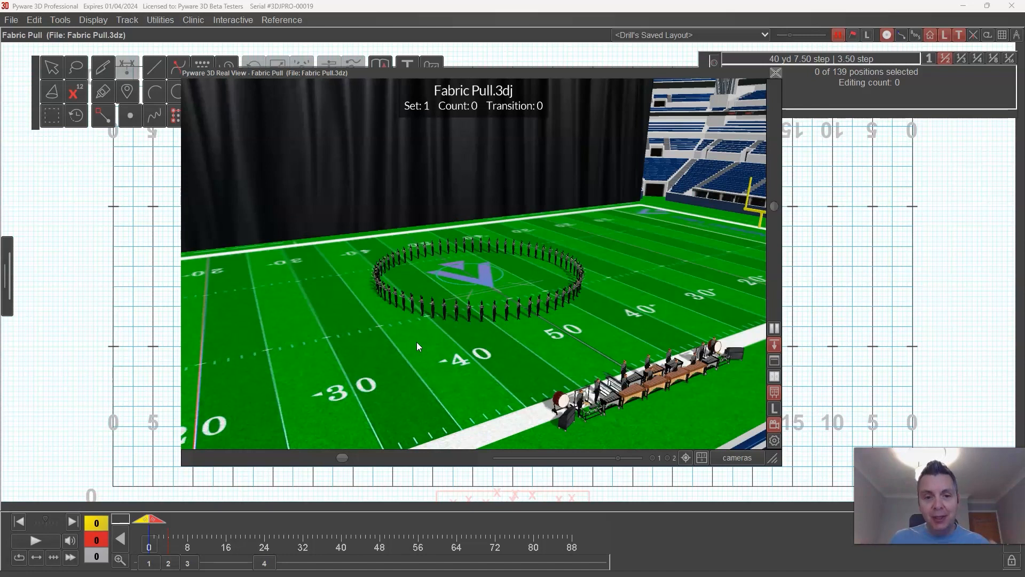
{"action": "left_click_drag", "start_coordinate": [588, 295], "coordinate": [472, 273]}
{"action": "scroll", "coordinate": [572, 312], "scroll_direction": "up", "scroll_amount": 4}
{"action": "left_click", "coordinate": [167, 567]}
{"action": "left_click_drag", "start_coordinate": [577, 438], "coordinate": [469, 434]}
{"action": "scroll", "coordinate": [552, 406], "scroll_direction": "up", "scroll_amount": 3}
{"action": "left_click", "coordinate": [183, 565]}
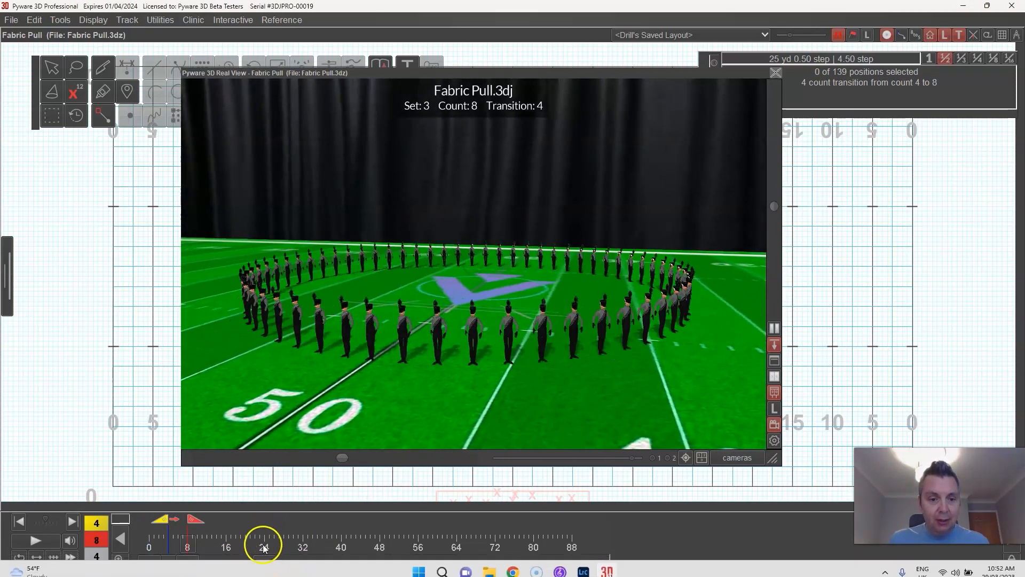
{"action": "left_click", "coordinate": [264, 563]}
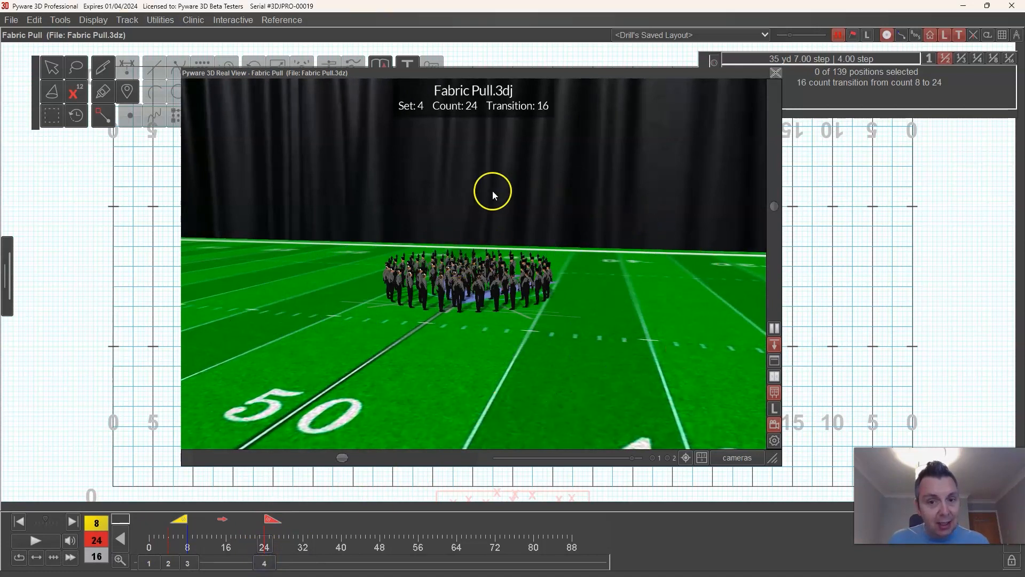
Play the drill from count 0 to count 24 and inspect the performers' movement in the 3D view
{"action": "left_click_drag", "start_coordinate": [182, 520], "coordinate": [142, 519]}
{"action": "left_click", "coordinate": [51, 538]}
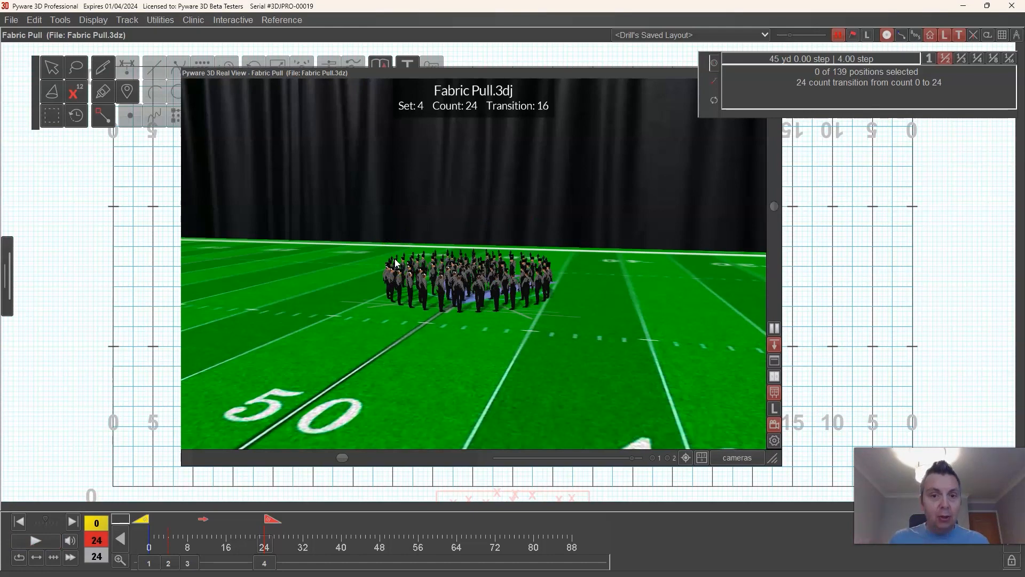
{"action": "left_click_drag", "start_coordinate": [393, 286], "coordinate": [393, 307]}
{"action": "scroll", "coordinate": [476, 299], "scroll_direction": "down", "scroll_amount": 3}
{"action": "left_click_drag", "start_coordinate": [474, 294], "coordinate": [526, 277]}
Collapse the 3D view and, at set 1, draw a circle centred on the existing ring with a slightly larger radius
{"action": "double_click", "coordinate": [523, 72]}
{"action": "left_click_drag", "start_coordinate": [524, 72], "coordinate": [522, 52]}
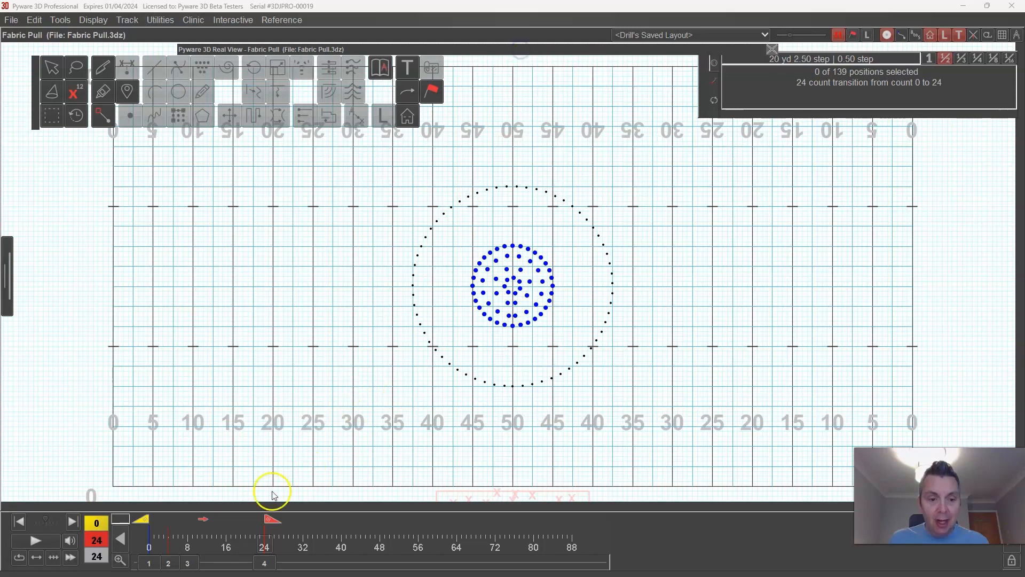
{"action": "left_click", "coordinate": [149, 562]}
{"action": "left_click", "coordinate": [178, 91]}
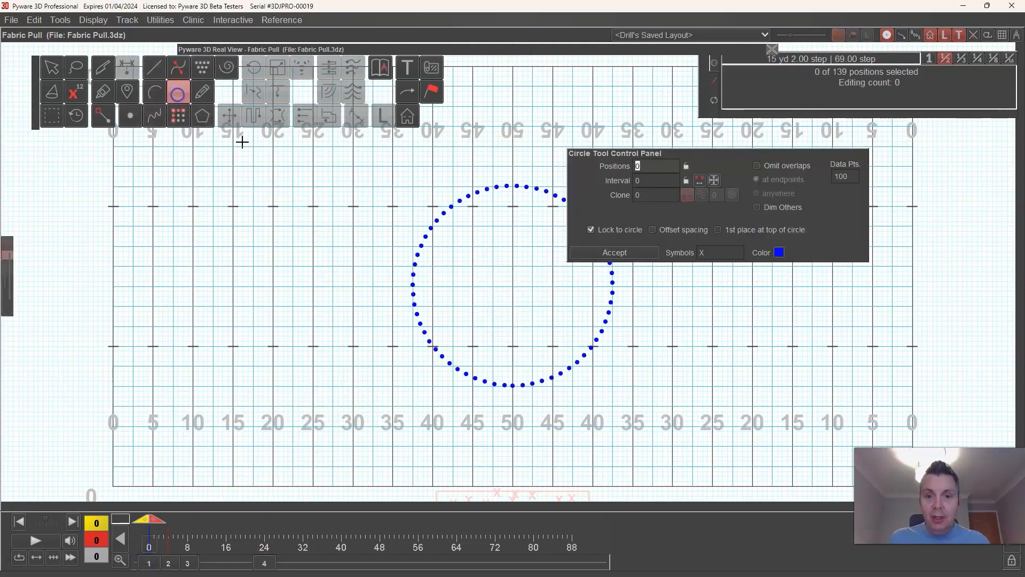
{"action": "left_click", "coordinate": [513, 287]}
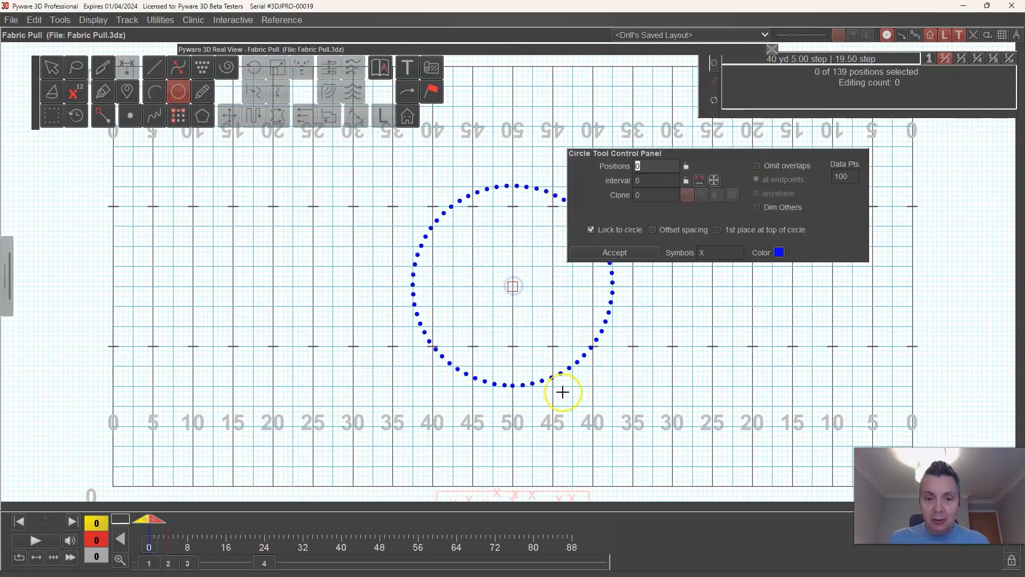
{"action": "left_click", "coordinate": [512, 387]}
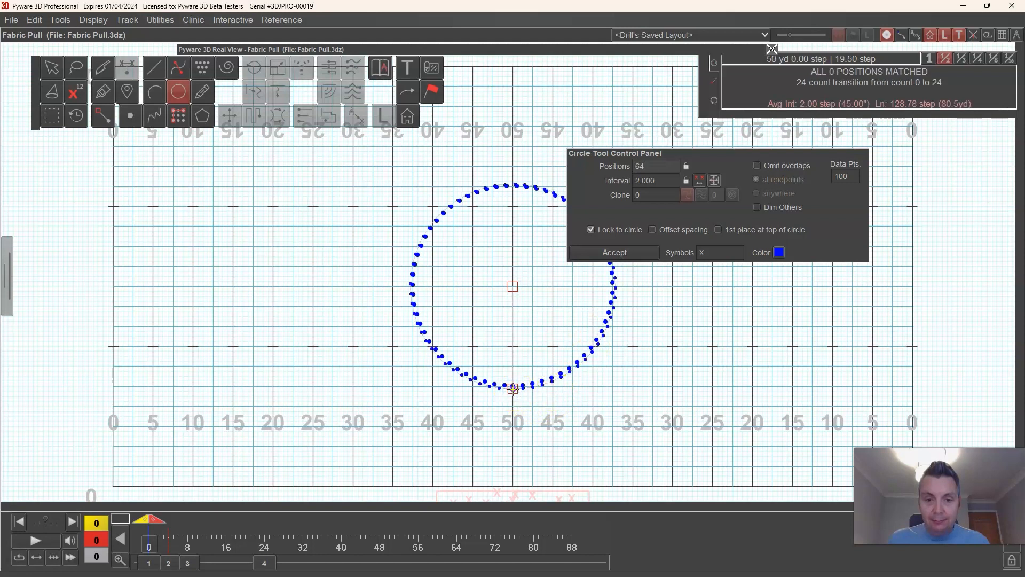
{"action": "left_click_drag", "start_coordinate": [512, 388], "coordinate": [513, 392]}
Give the new circle 63 positions, the symbol s and the colour Red, and accept it
{"action": "left_click", "coordinate": [661, 166]}
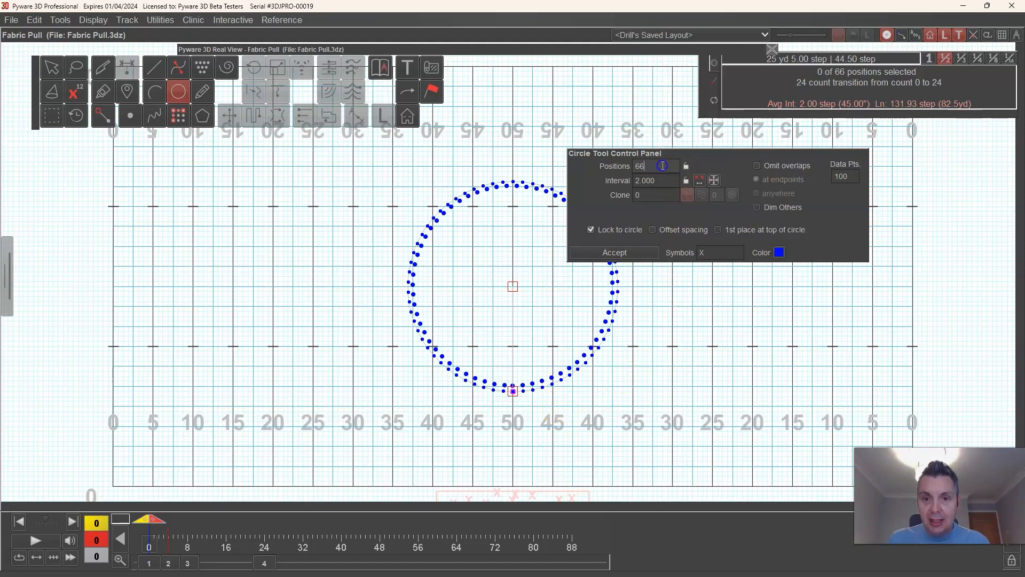
{"action": "type", "text": "63"}
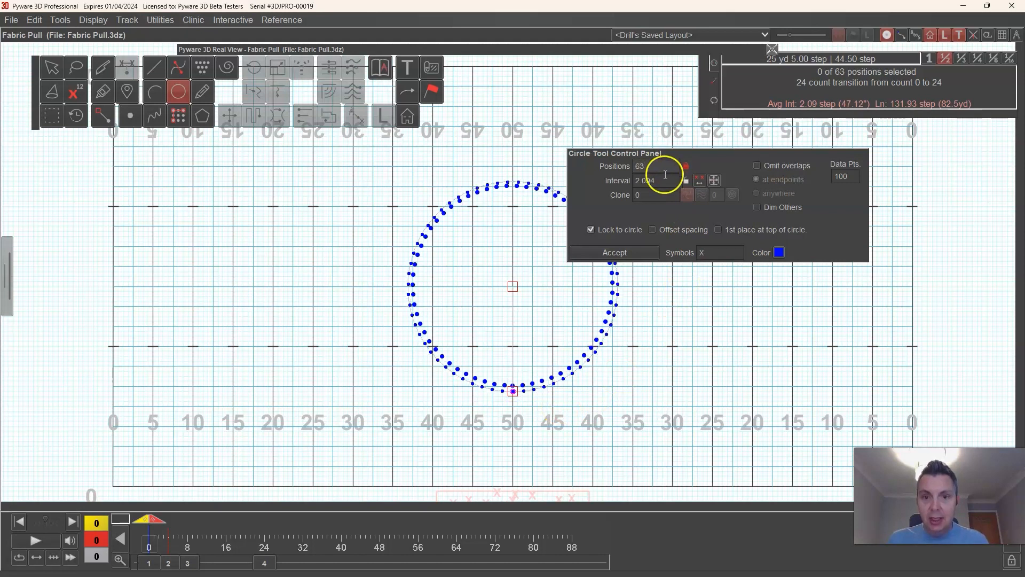
{"action": "left_click", "coordinate": [778, 252]}
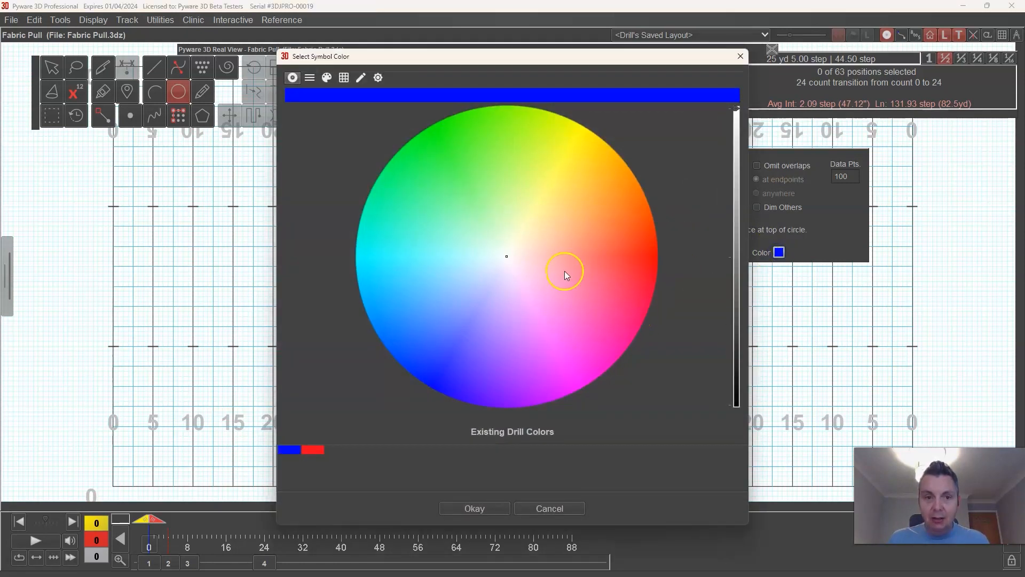
{"action": "left_click", "coordinate": [326, 77]}
{"action": "left_click", "coordinate": [307, 198]}
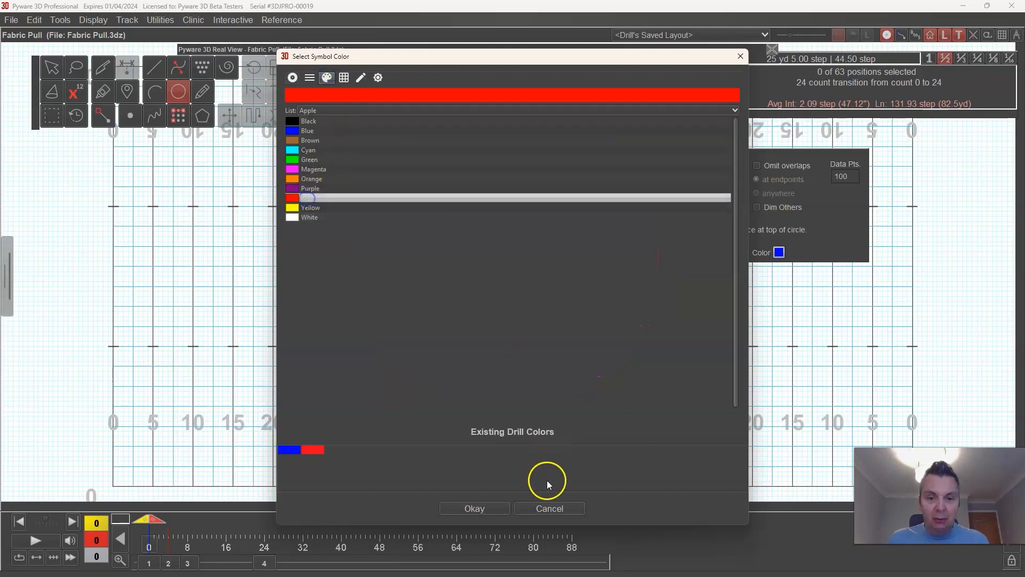
{"action": "left_click", "coordinate": [474, 507]}
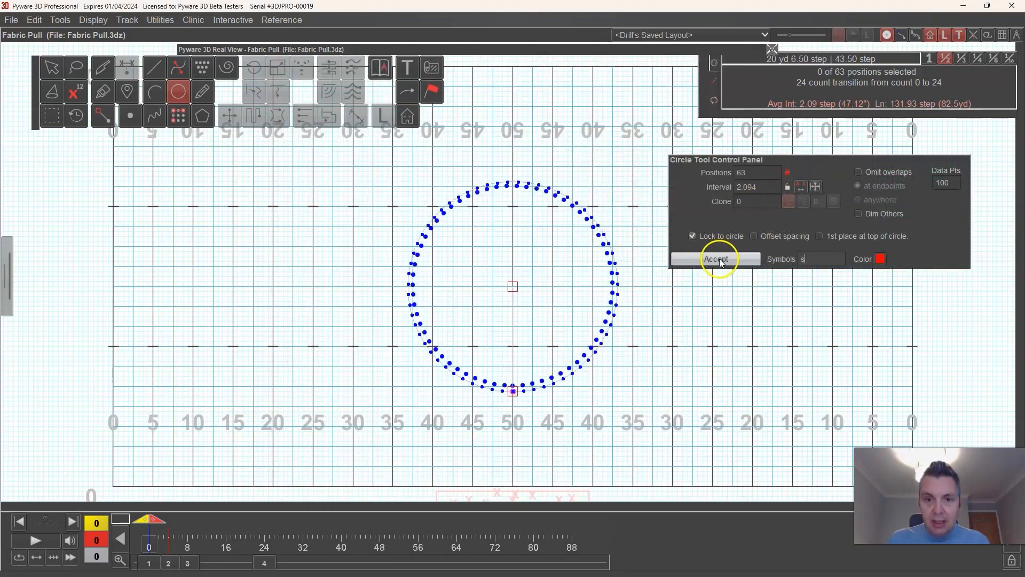
{"action": "left_click", "coordinate": [717, 259]}
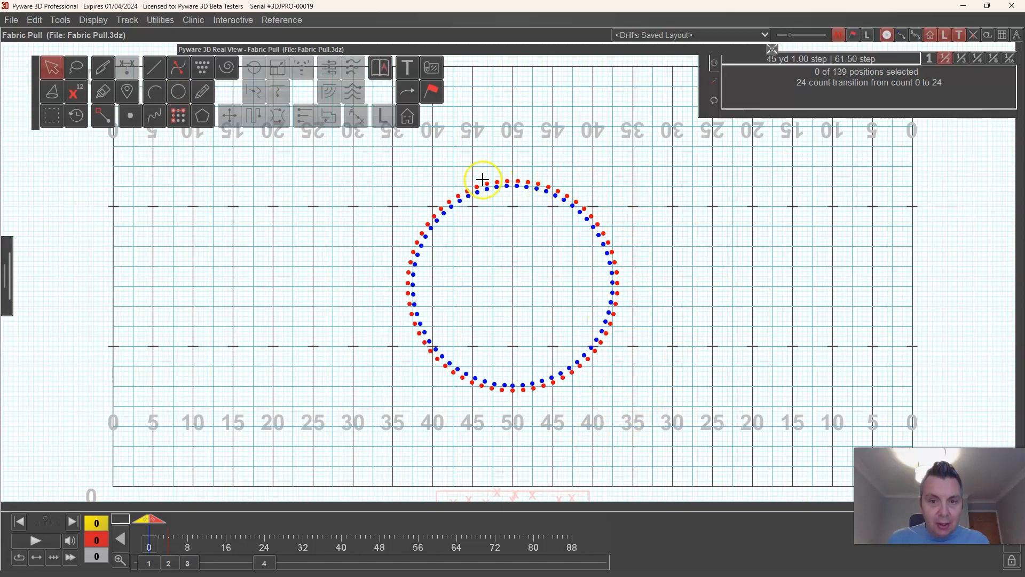
Check the two concentric rings of performers in the 3D view and collapse the view again
{"action": "double_click", "coordinate": [572, 51]}
{"action": "left_click_drag", "start_coordinate": [523, 218], "coordinate": [470, 241]}
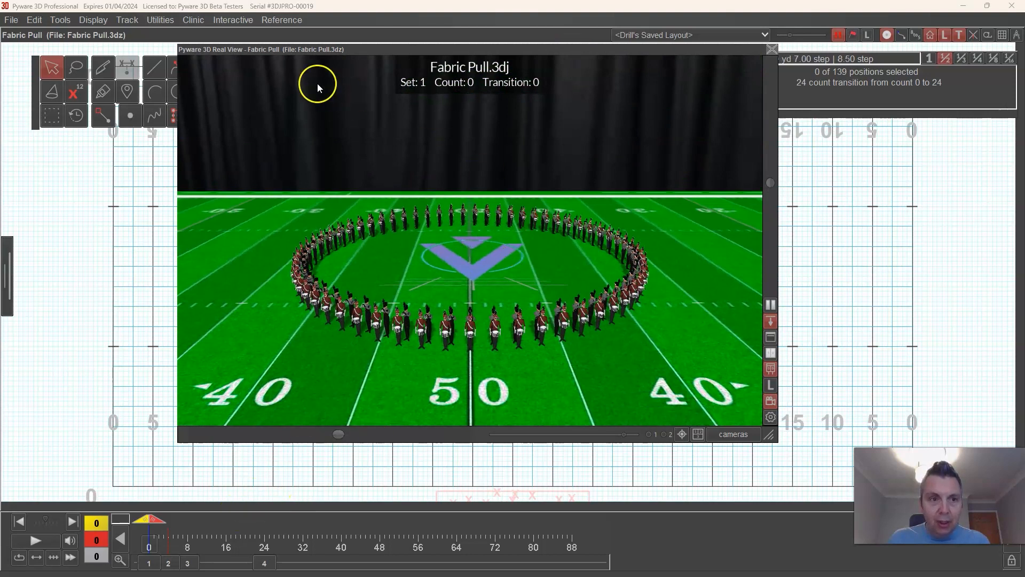
{"action": "double_click", "coordinate": [332, 49]}
Select the 63 performers of the outer ring and choose a Box shape prop for them in the Visuals Editor
{"action": "double_click", "coordinate": [52, 74]}
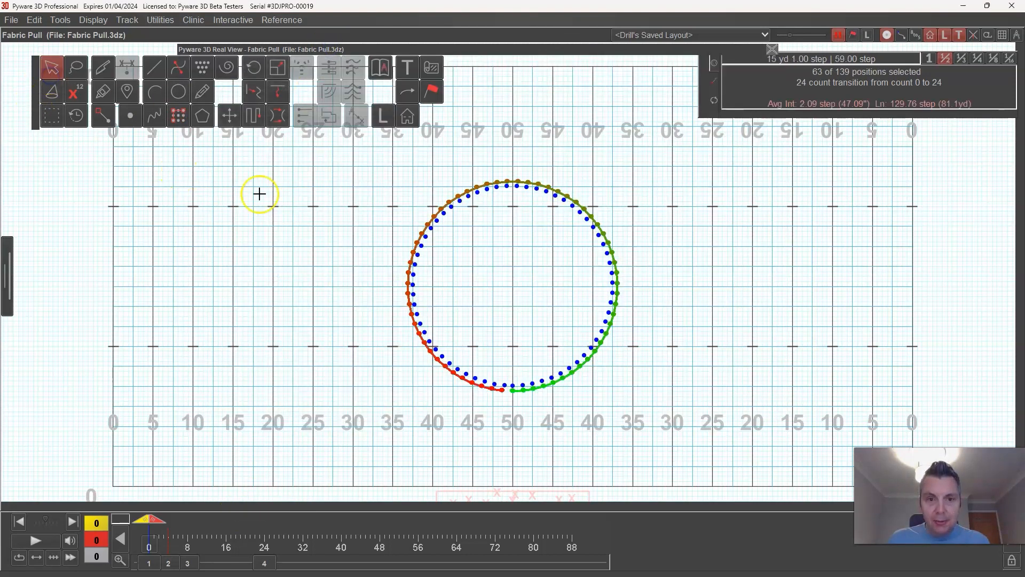
{"action": "left_click", "coordinate": [431, 92]}
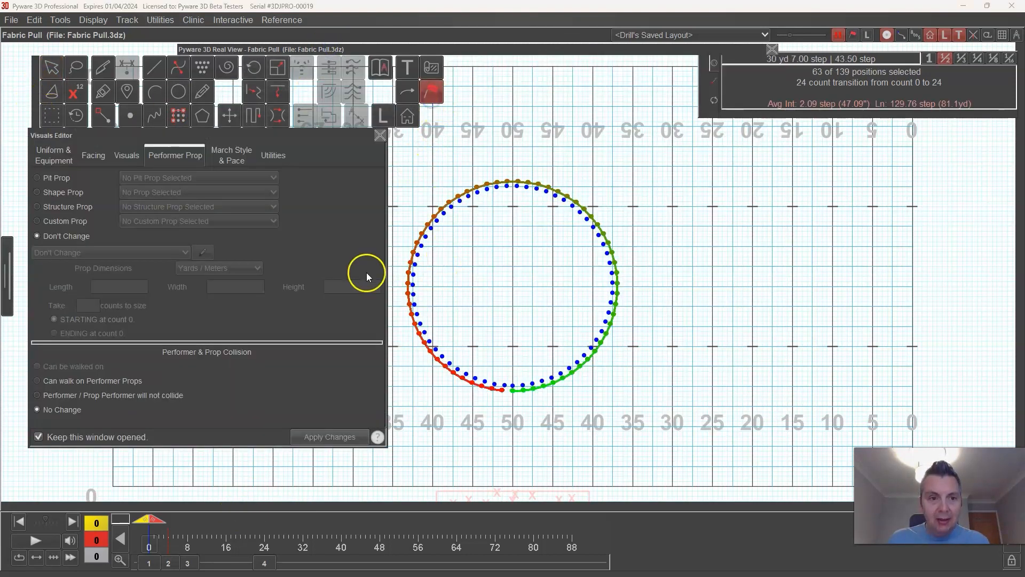
{"action": "left_click", "coordinate": [102, 188]}
{"action": "left_click", "coordinate": [160, 193]}
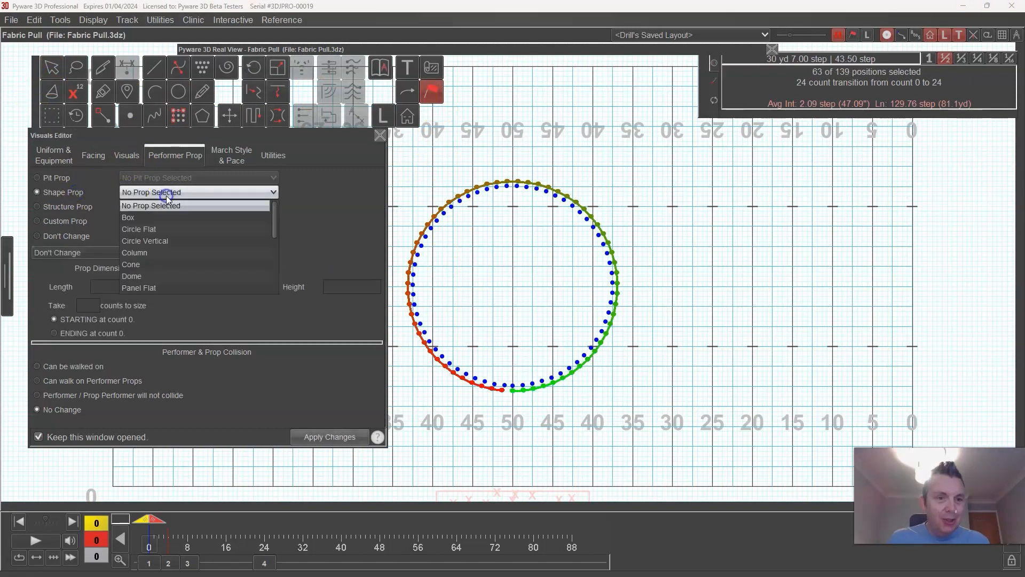
{"action": "left_click", "coordinate": [159, 287]}
{"action": "left_click", "coordinate": [204, 191]}
{"action": "left_click", "coordinate": [190, 219]}
Size the box prop in feet with length 1, width 0.8 and height 0.8, and apply it
{"action": "left_click", "coordinate": [237, 270]}
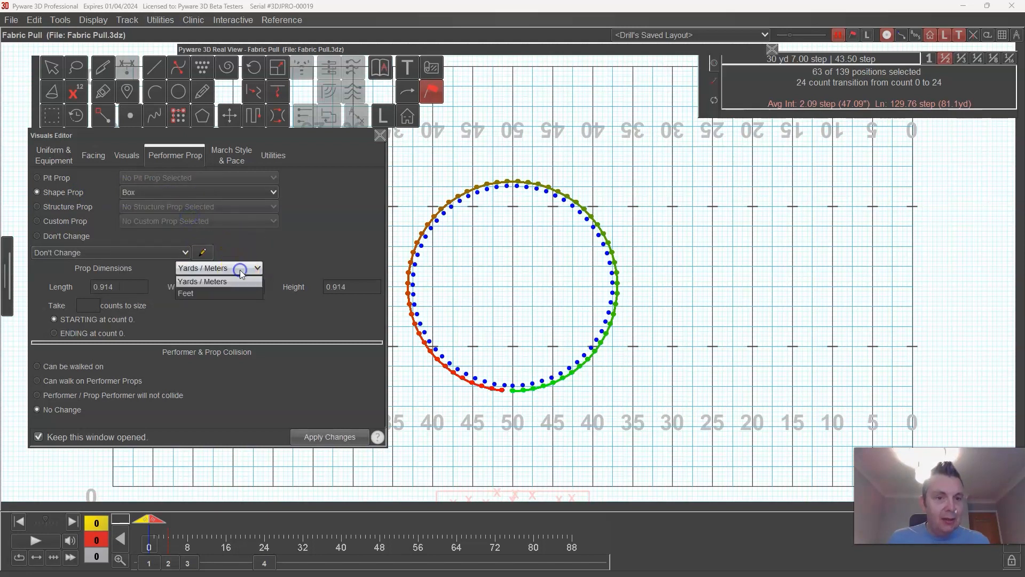
{"action": "left_click", "coordinate": [234, 292]}
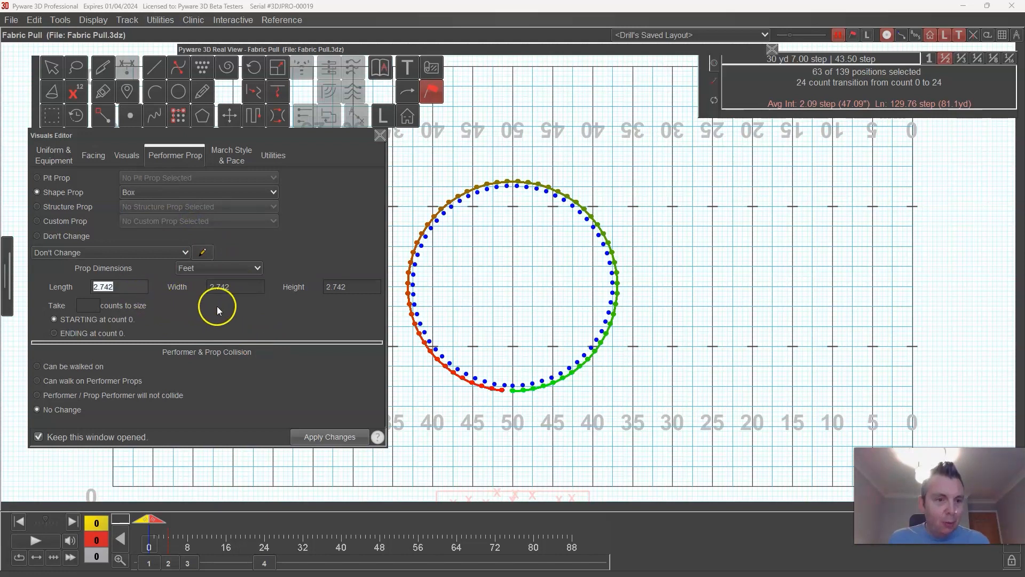
{"action": "left_click", "coordinate": [244, 290]}
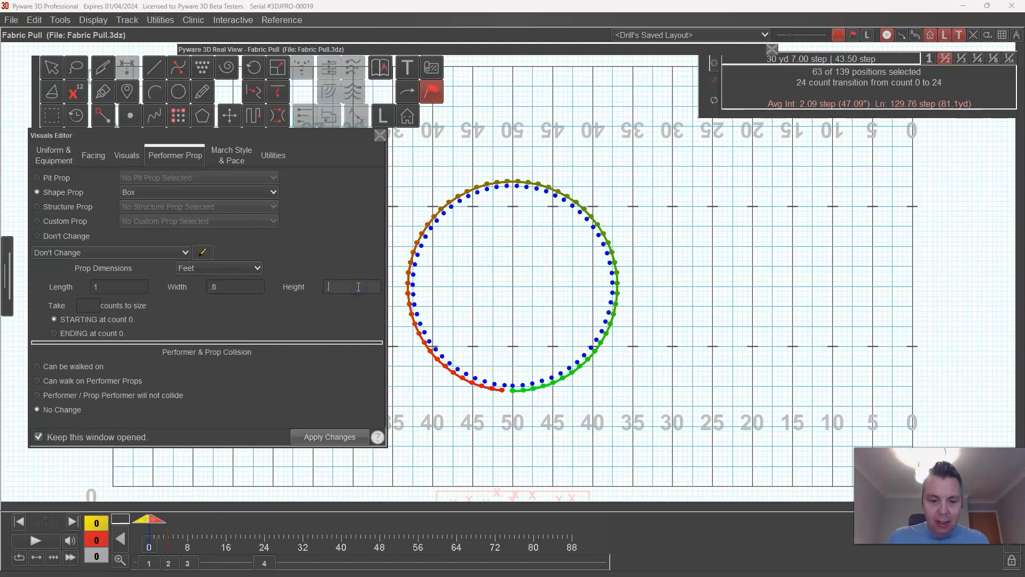
{"action": "left_click", "coordinate": [330, 436]}
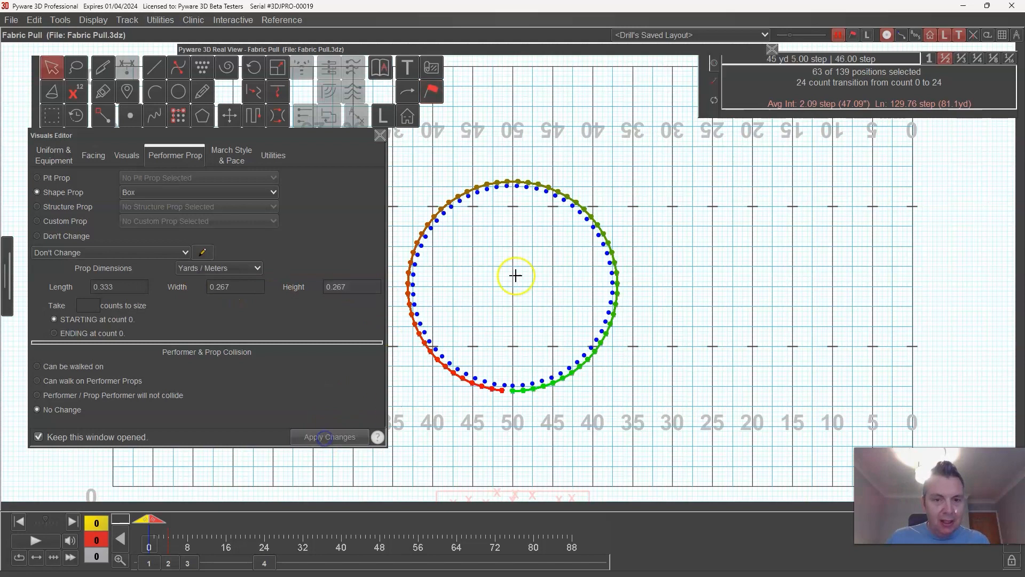
Inspect the box props beside the outer-ring performers up close in the 3D view
{"action": "left_click", "coordinate": [498, 58]}
{"action": "left_click", "coordinate": [461, 342]}
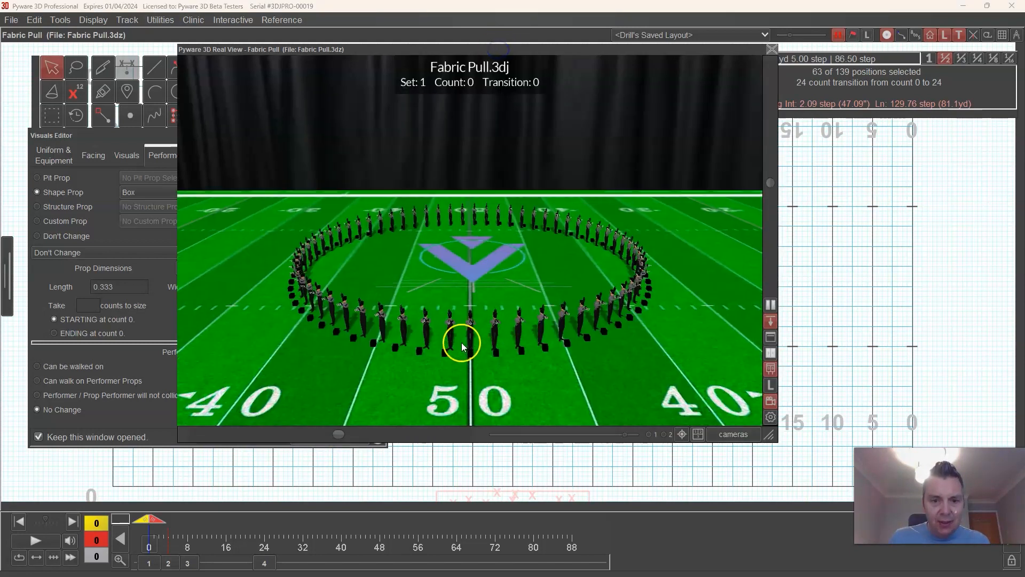
{"action": "left_click_drag", "start_coordinate": [461, 342], "coordinate": [352, 439]}
{"action": "left_click_drag", "start_coordinate": [396, 375], "coordinate": [470, 240]}
Set the box prop's height to 0.5 feet and apply the change
{"action": "left_click", "coordinate": [130, 134]}
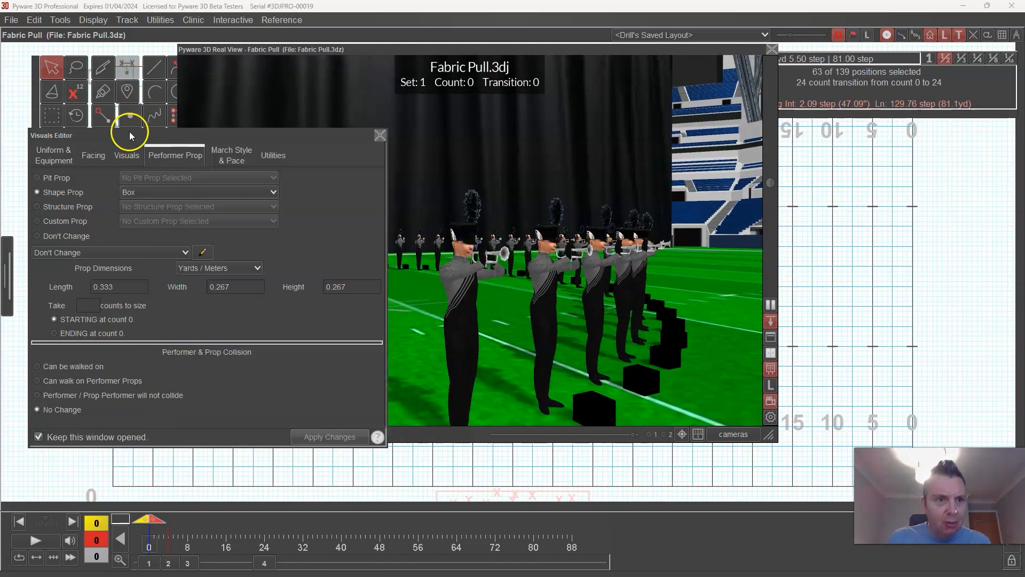
{"action": "left_click", "coordinate": [256, 267]}
{"action": "left_click", "coordinate": [214, 281]}
{"action": "left_click", "coordinate": [359, 288]}
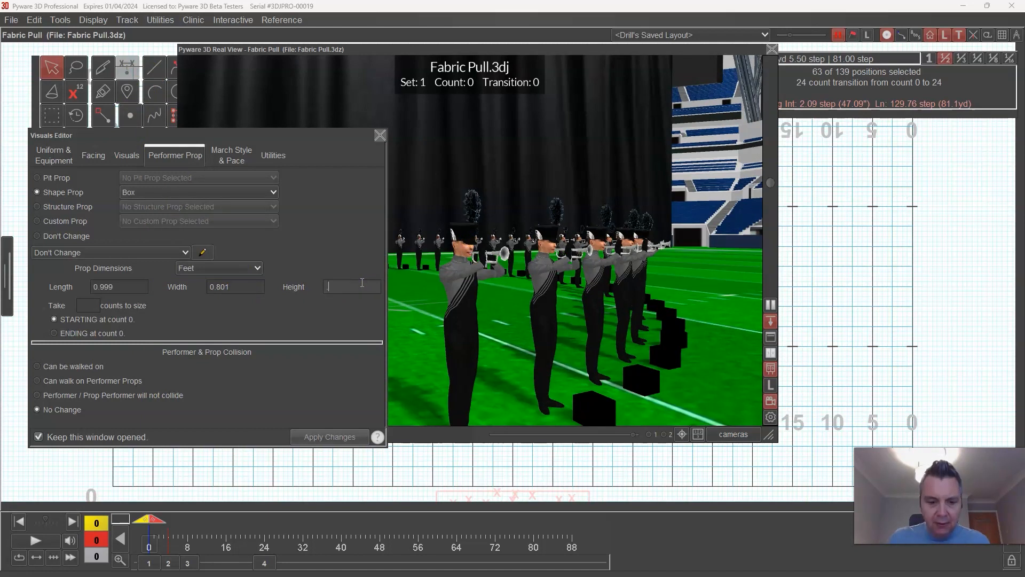
{"action": "type", "text": "0.5"}
{"action": "left_click", "coordinate": [327, 437]}
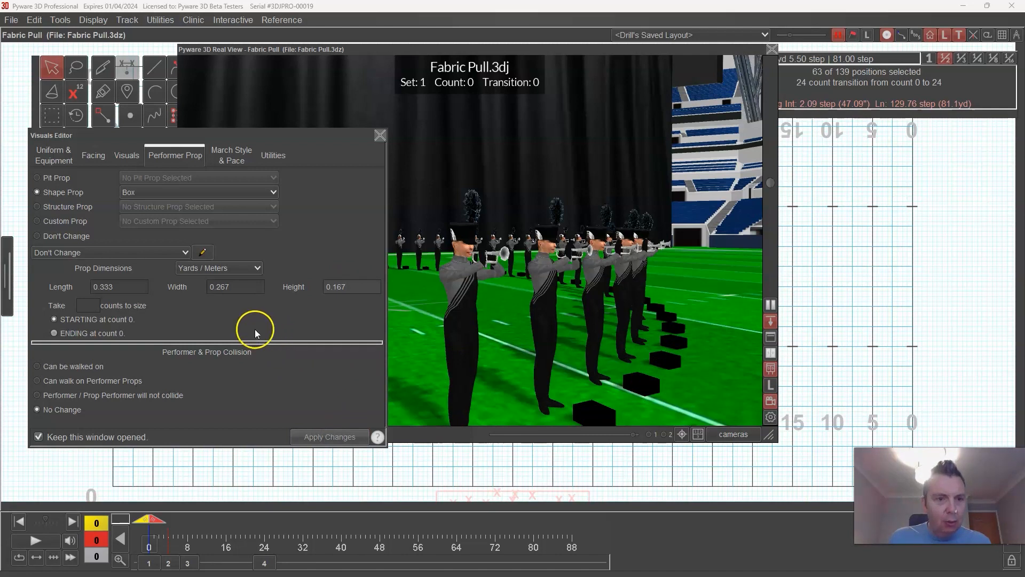
Load Transparent.png from the Solid Colors folder as the box prop's image and apply it to the selected performers
{"action": "left_click", "coordinate": [202, 252]}
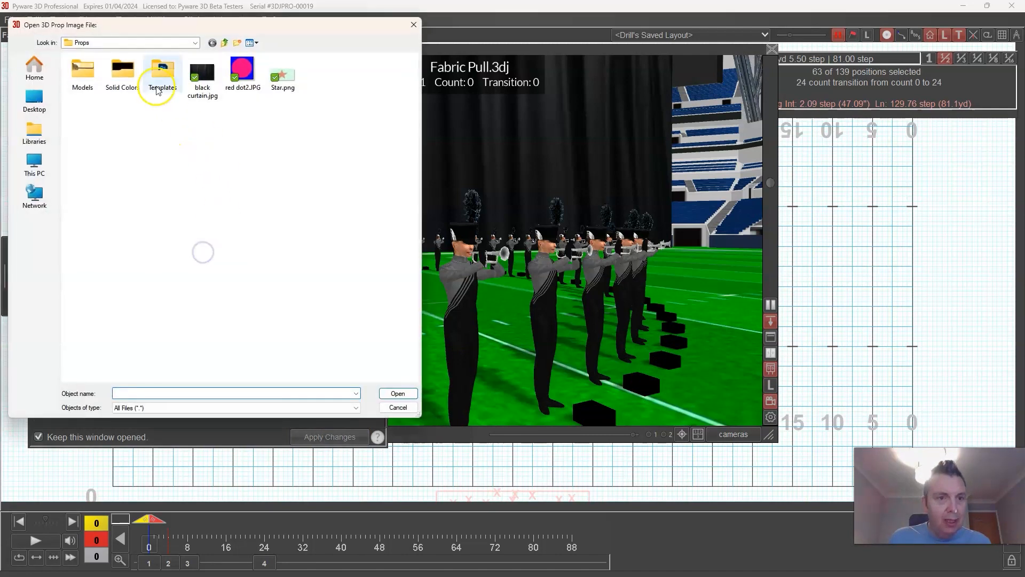
{"action": "double_click", "coordinate": [127, 79]}
{"action": "left_click", "coordinate": [327, 183]}
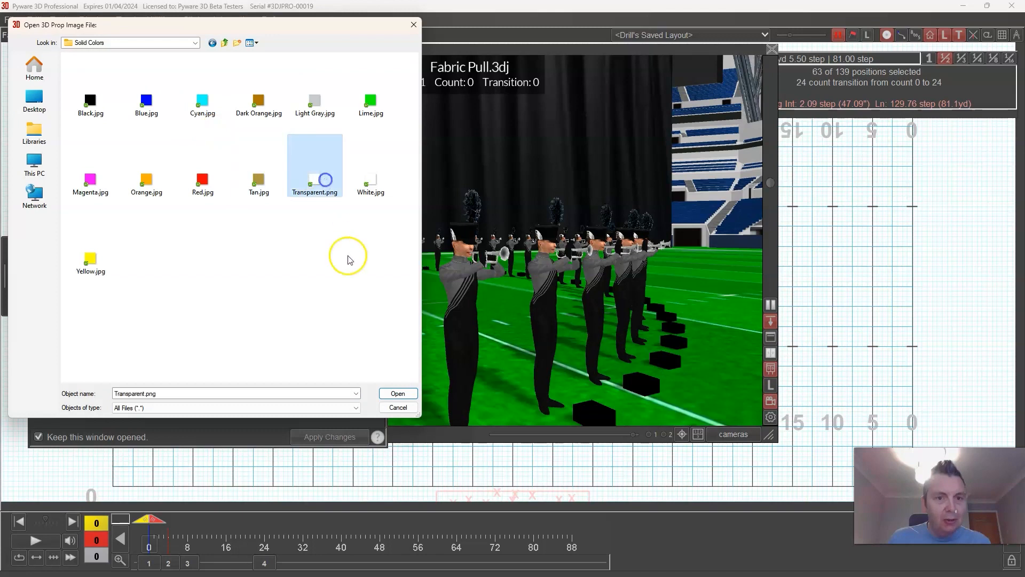
{"action": "left_click", "coordinate": [397, 393]}
{"action": "left_click", "coordinate": [346, 437]}
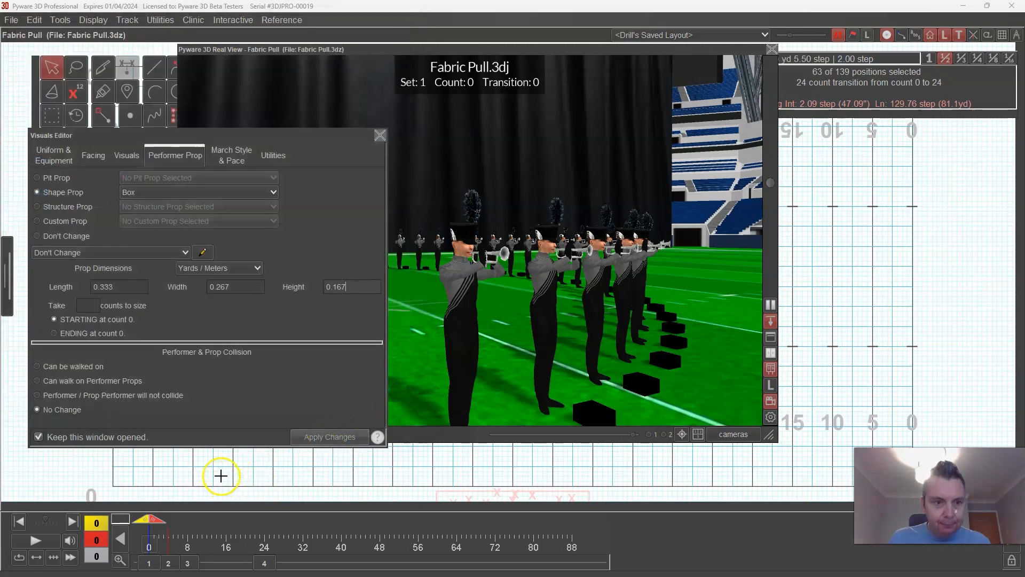
{"action": "left_click", "coordinate": [171, 253]}
{"action": "left_click", "coordinate": [124, 289]}
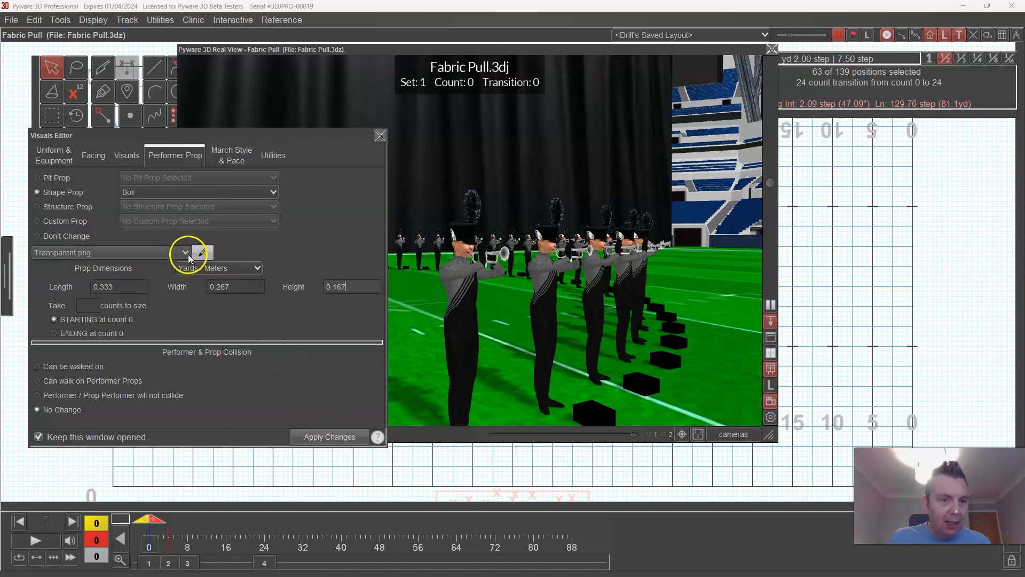
{"action": "left_click", "coordinate": [340, 438]}
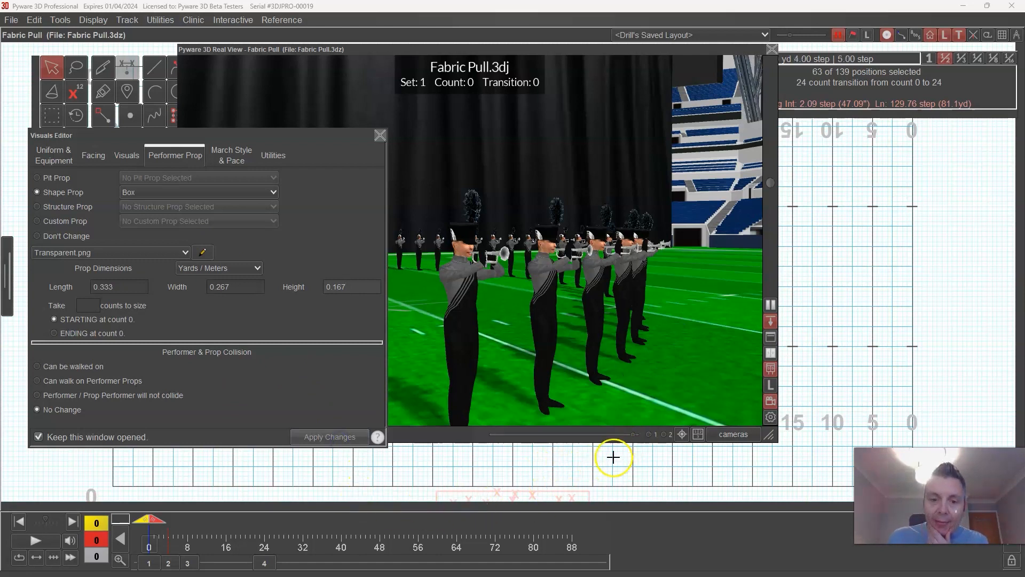
Review the performers at sets 2 and 3 in the 3D view, then collapse the view
{"action": "left_click", "coordinate": [169, 563]}
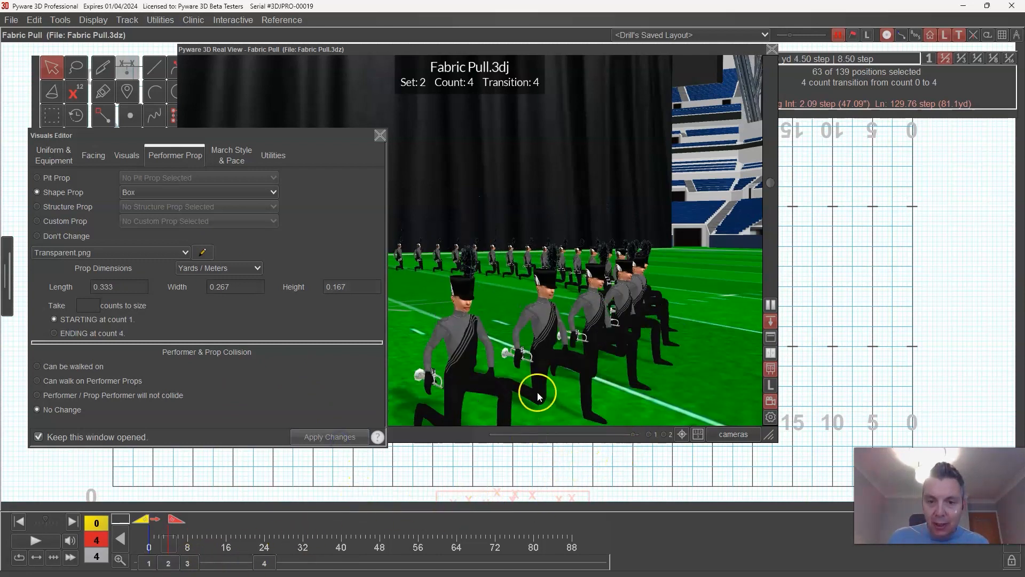
{"action": "scroll", "coordinate": [537, 391], "scroll_direction": "down", "scroll_amount": 5}
{"action": "left_click_drag", "start_coordinate": [537, 392], "coordinate": [469, 241]}
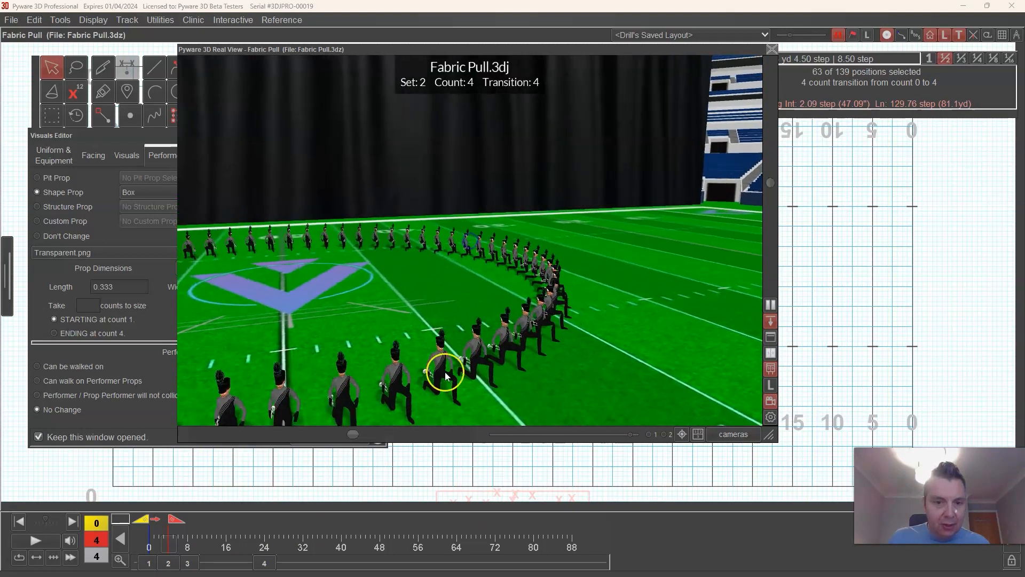
{"action": "left_click", "coordinate": [186, 563]}
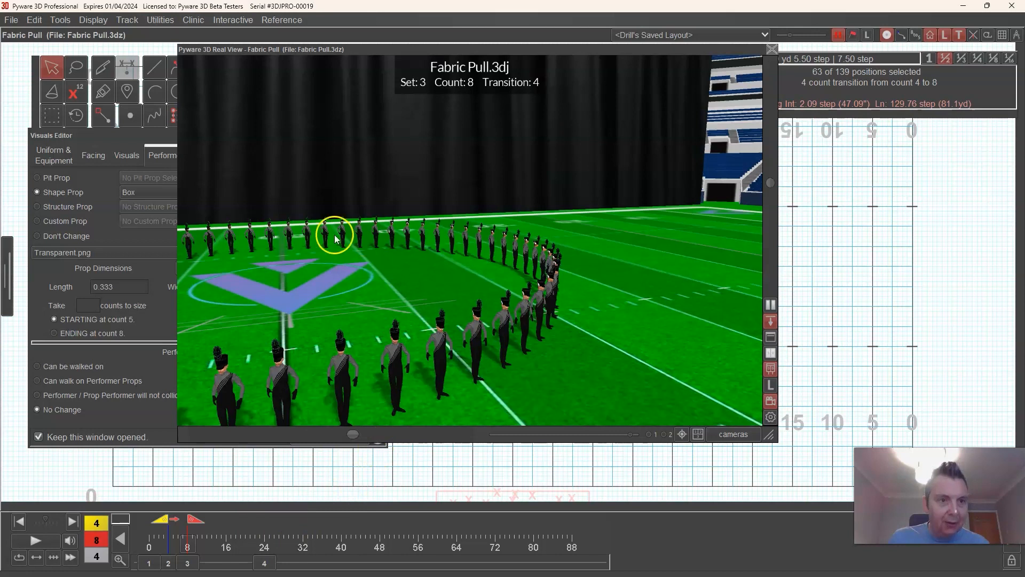
{"action": "double_click", "coordinate": [275, 48]}
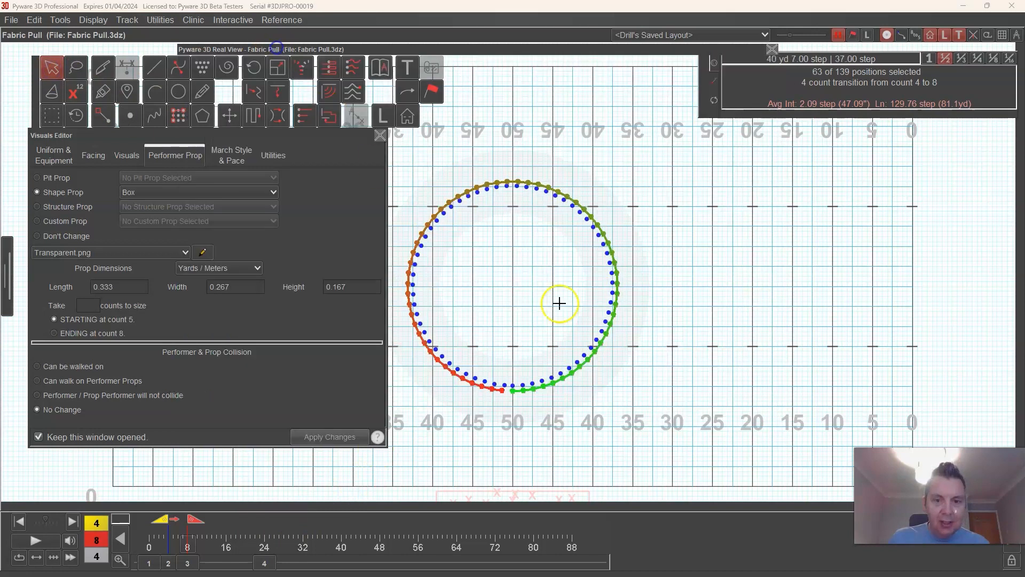
Open the box prop's image chooser and browse from the Solid Colors folder up to the Pyware 3D folder
{"action": "left_click", "coordinate": [524, 315]}
{"action": "left_click", "coordinate": [514, 390]}
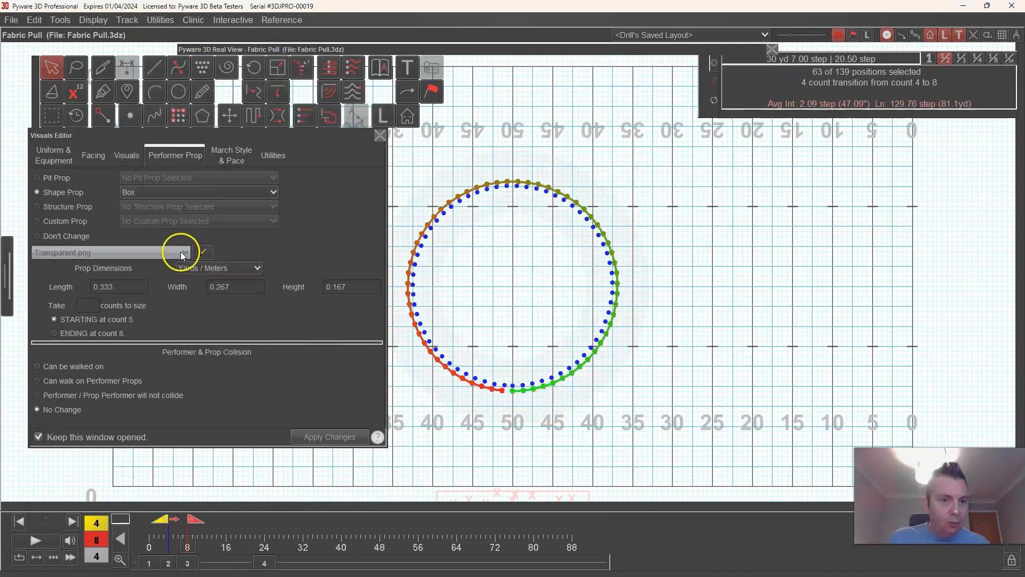
{"action": "left_click", "coordinate": [202, 253]}
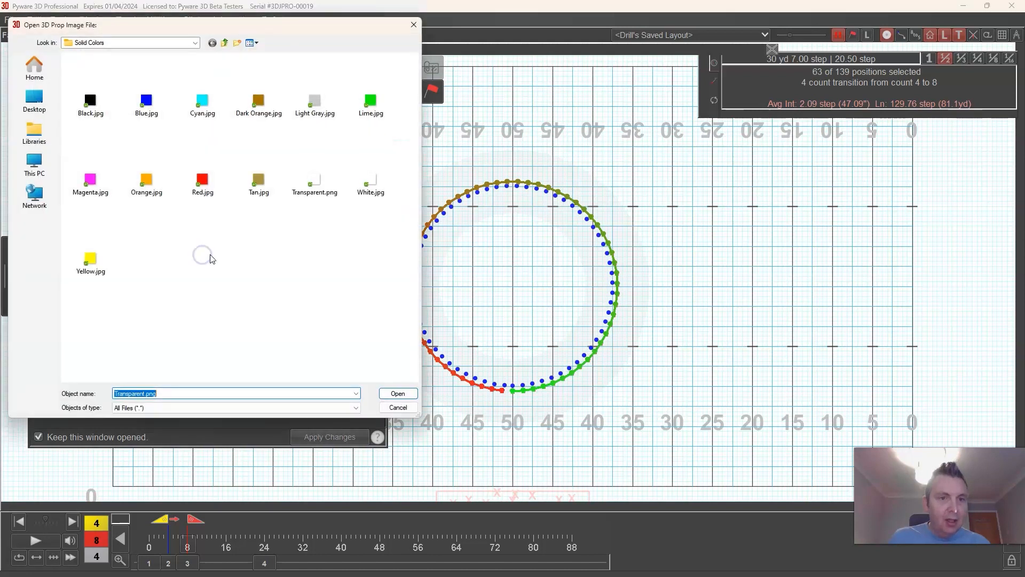
{"action": "left_click", "coordinate": [224, 42]}
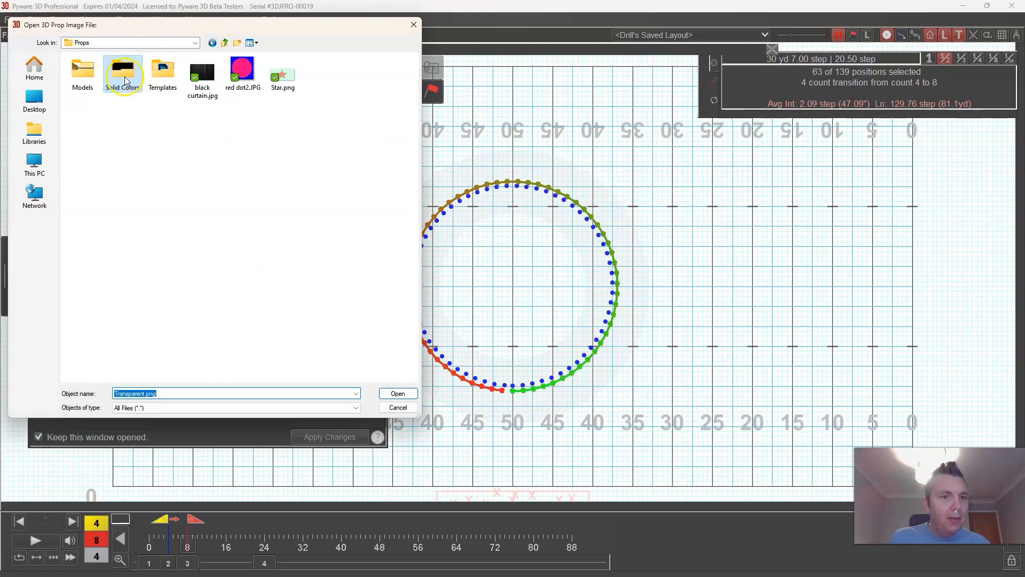
{"action": "double_click", "coordinate": [82, 72]}
{"action": "left_click", "coordinate": [213, 43]}
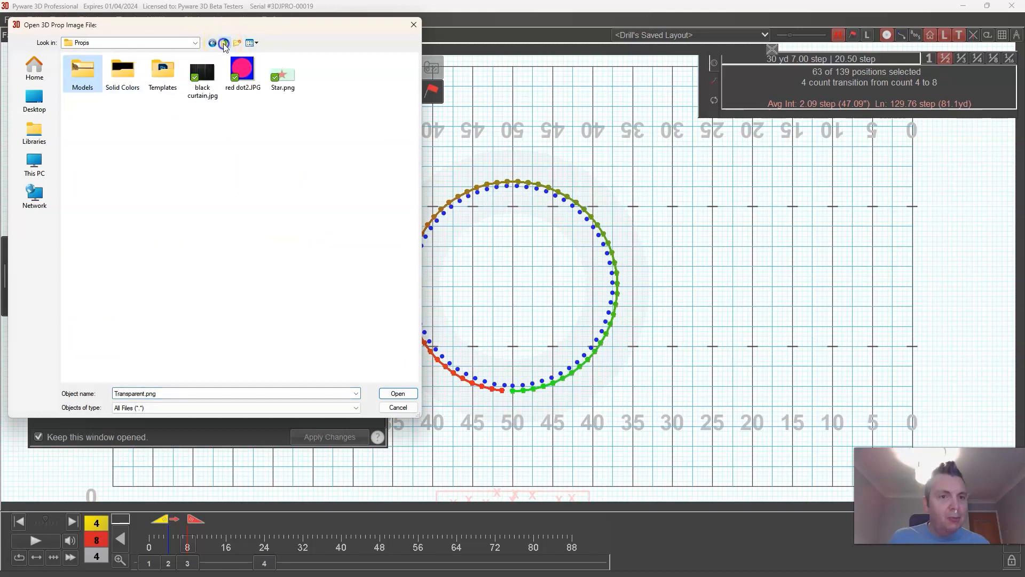
{"action": "left_click", "coordinate": [224, 42]}
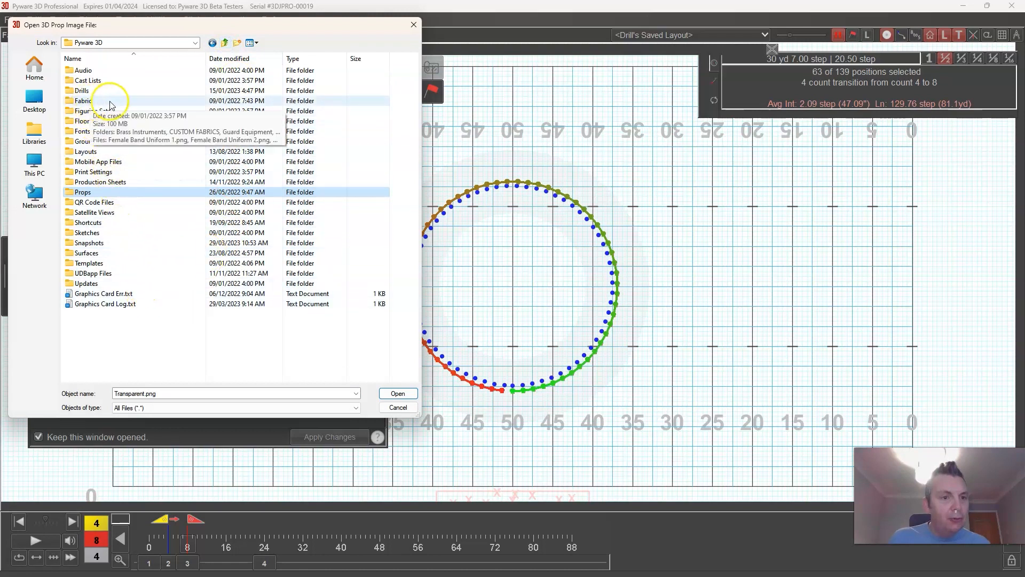
Load trumpet.png from the Brass Instruments folder inside Fabric as the box prop's image and apply it to the selected performers
{"action": "double_click", "coordinate": [91, 112]}
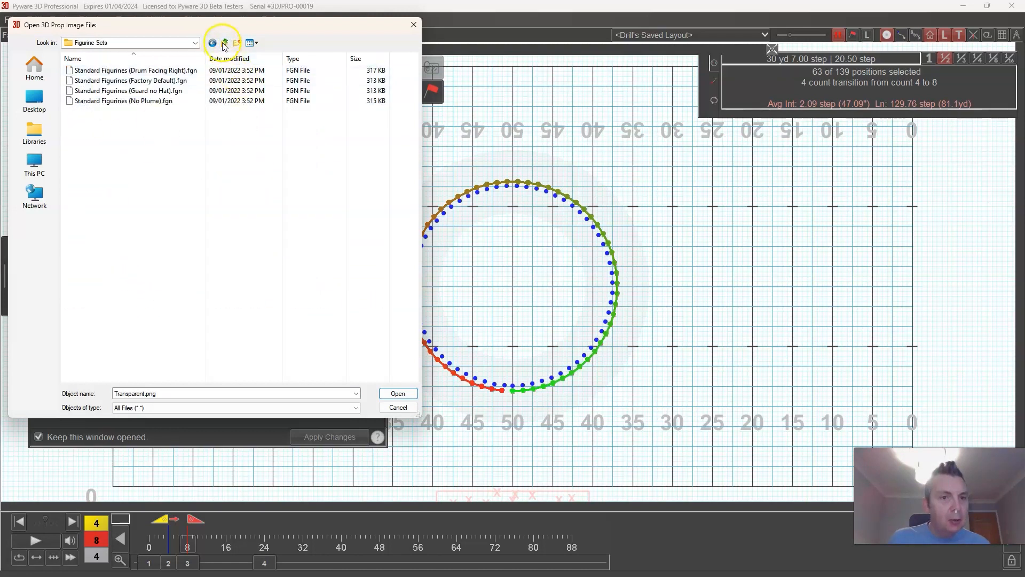
{"action": "left_click", "coordinate": [224, 42]}
{"action": "double_click", "coordinate": [91, 101]}
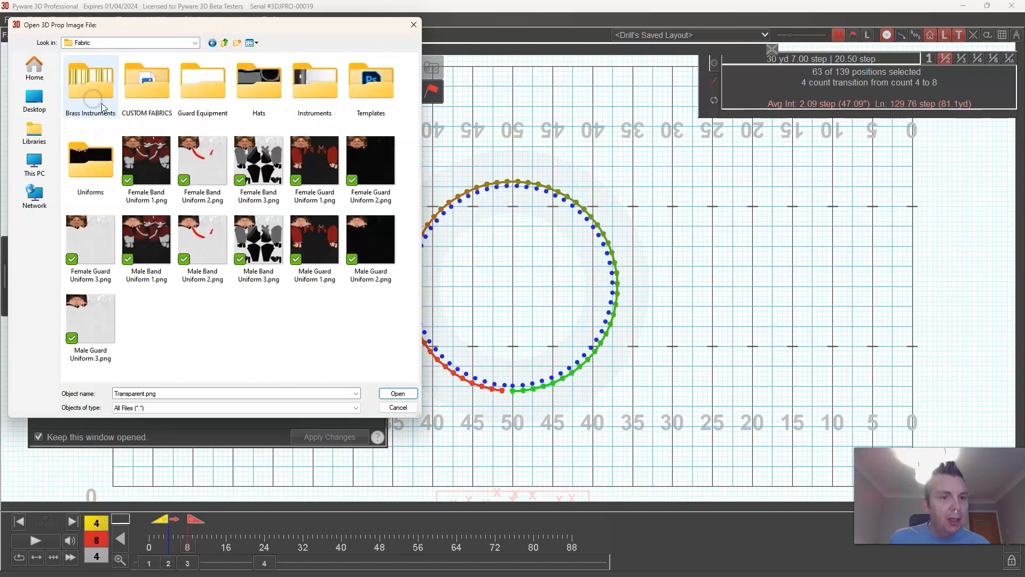
{"action": "double_click", "coordinate": [92, 85]}
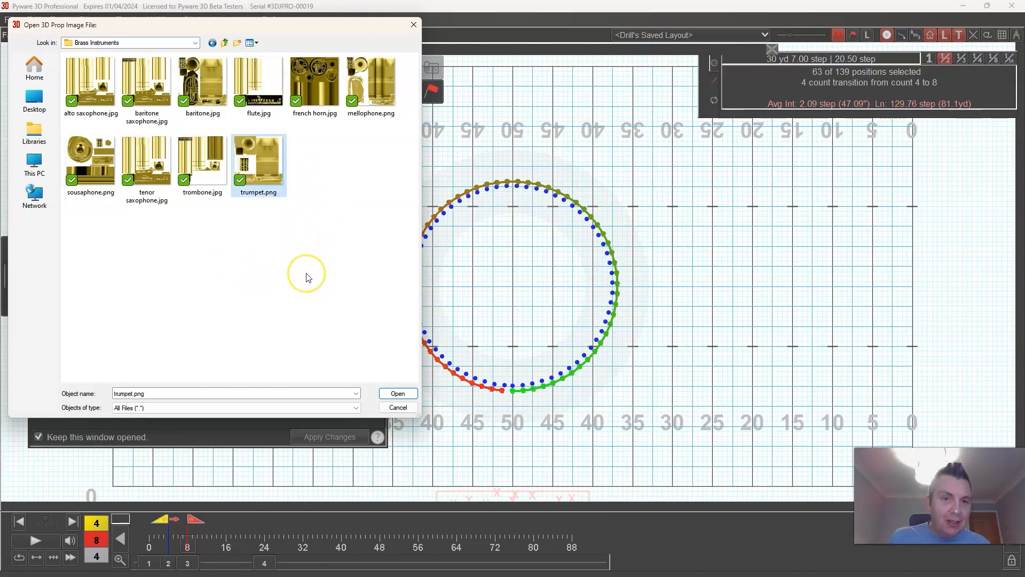
{"action": "left_click", "coordinate": [398, 393]}
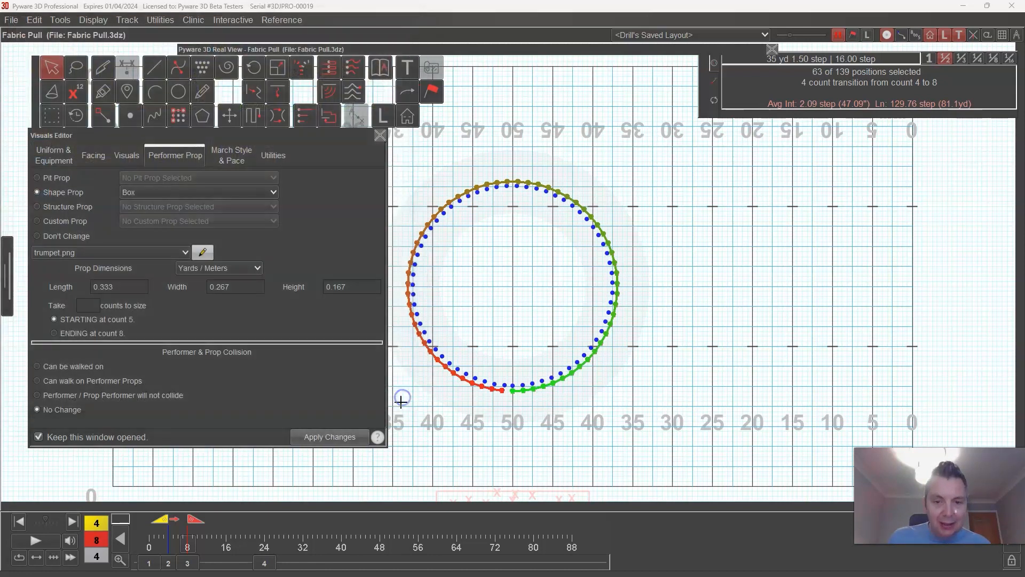
{"action": "left_click", "coordinate": [347, 434]}
Inspect the trumpet-textured boxes around the whole ring in the 3D view, then collapse it and close the Visuals Editor
{"action": "left_click", "coordinate": [529, 47]}
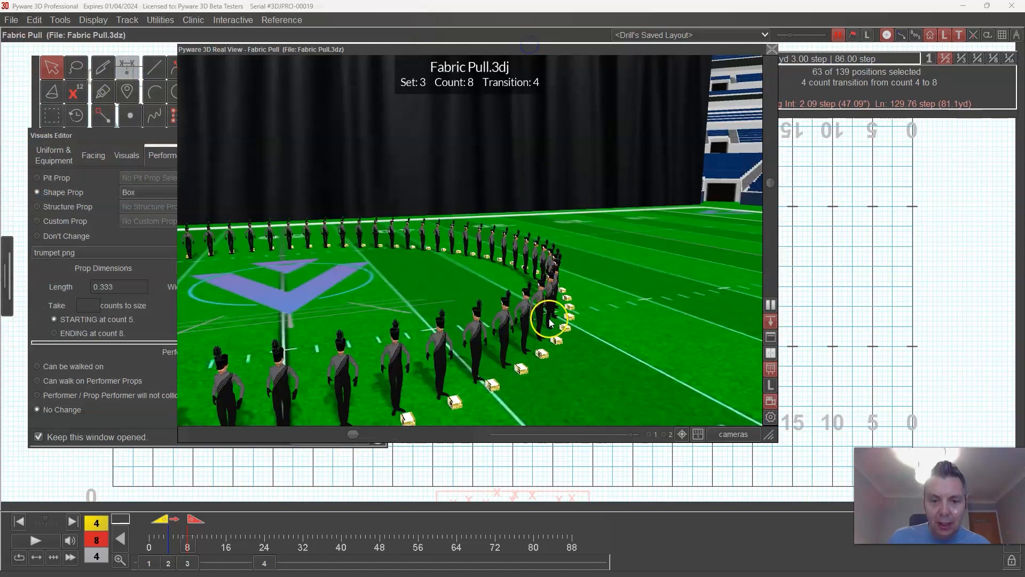
{"action": "scroll", "coordinate": [540, 335], "scroll_direction": "up", "scroll_amount": 3}
{"action": "left_click_drag", "start_coordinate": [550, 339], "coordinate": [460, 319]}
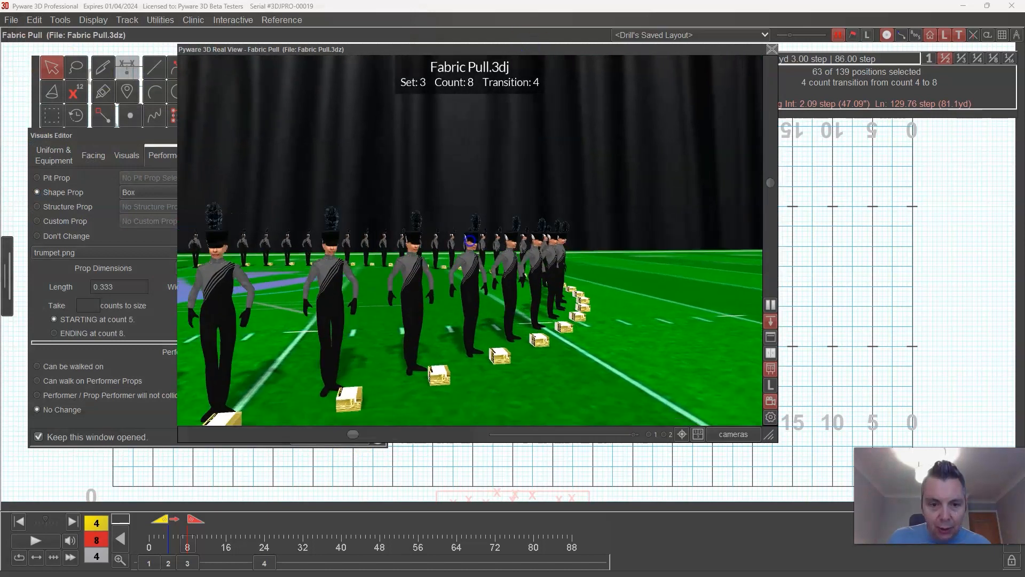
{"action": "scroll", "coordinate": [442, 346], "scroll_direction": "down", "scroll_amount": 4}
{"action": "left_click_drag", "start_coordinate": [426, 249], "coordinate": [420, 208]}
{"action": "scroll", "coordinate": [426, 215], "scroll_direction": "down", "scroll_amount": 3}
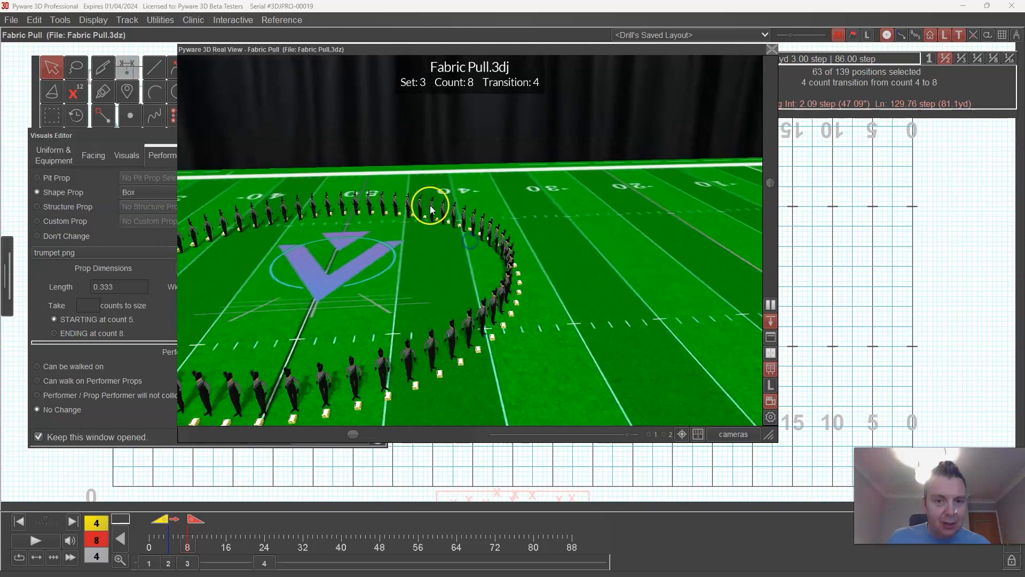
{"action": "left_click_drag", "start_coordinate": [355, 435], "coordinate": [341, 434]}
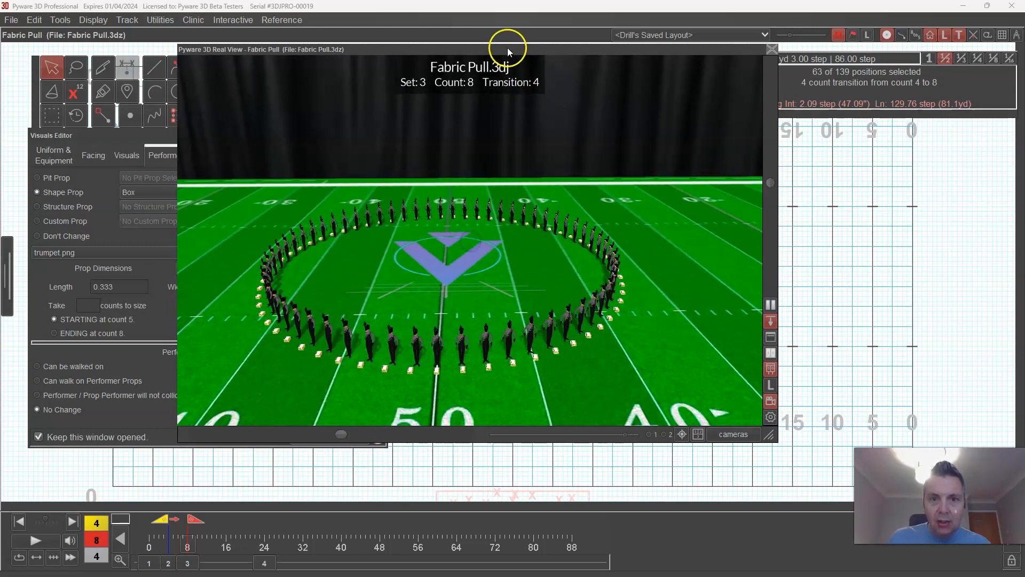
{"action": "double_click", "coordinate": [507, 49]}
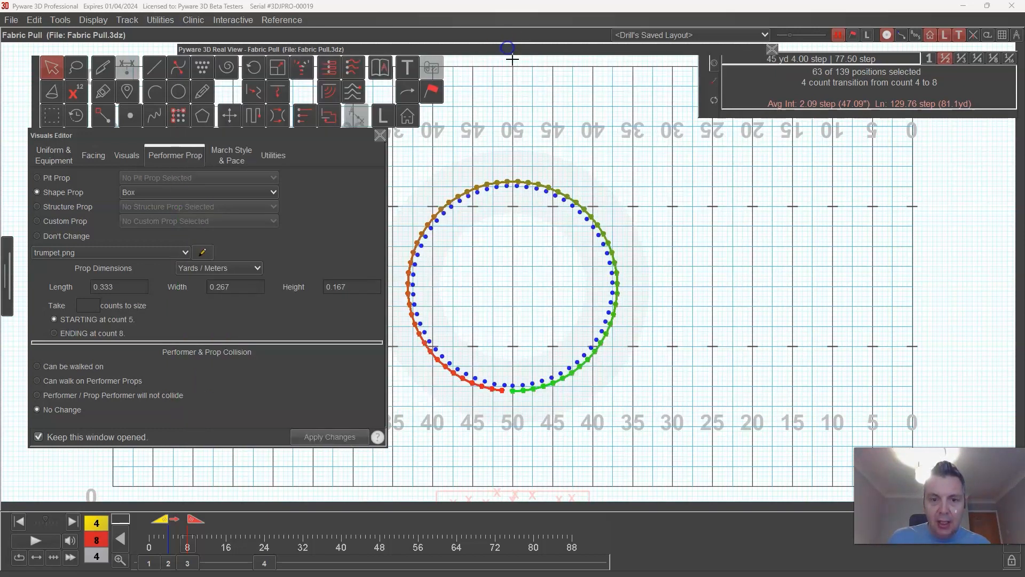
{"action": "left_click", "coordinate": [379, 136]}
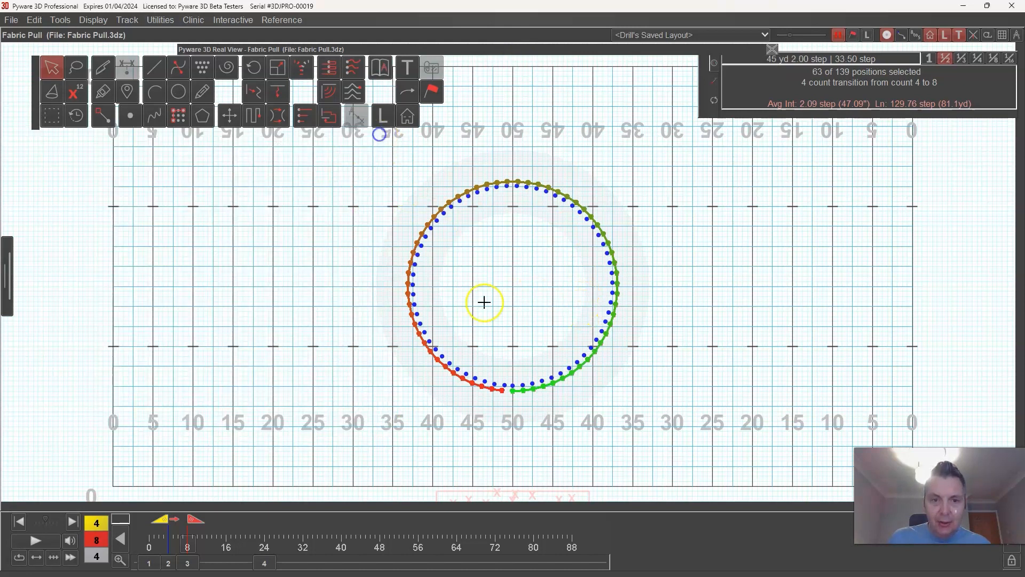
Review set 4 in the 3D view and scrub through the inner performers' move from count 0 to 24
{"action": "left_click", "coordinate": [264, 562]}
{"action": "double_click", "coordinate": [475, 51]}
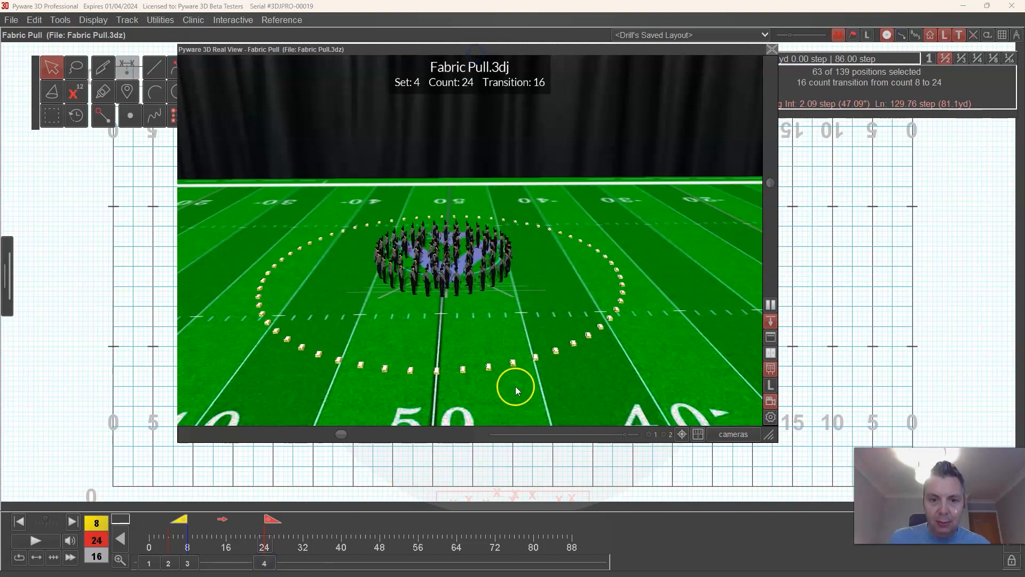
{"action": "mouse_move", "coordinate": [271, 519]}
{"action": "left_mouse_down"}
{"action": "mouse_move", "coordinate": [202, 526]}
{"action": "mouse_move", "coordinate": [265, 537]}
{"action": "left_mouse_up"}
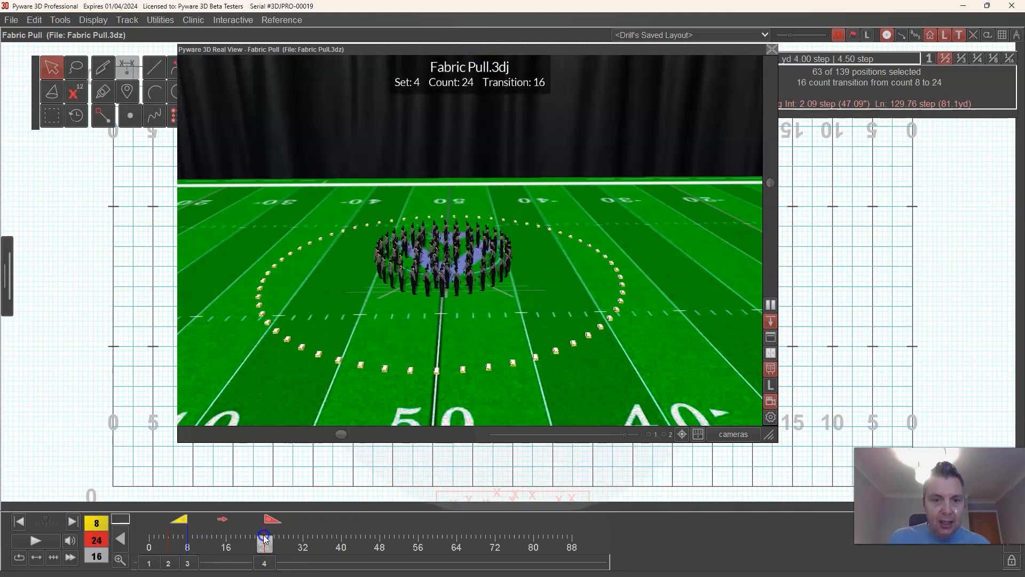
{"action": "left_click_drag", "start_coordinate": [264, 539], "coordinate": [312, 538]}
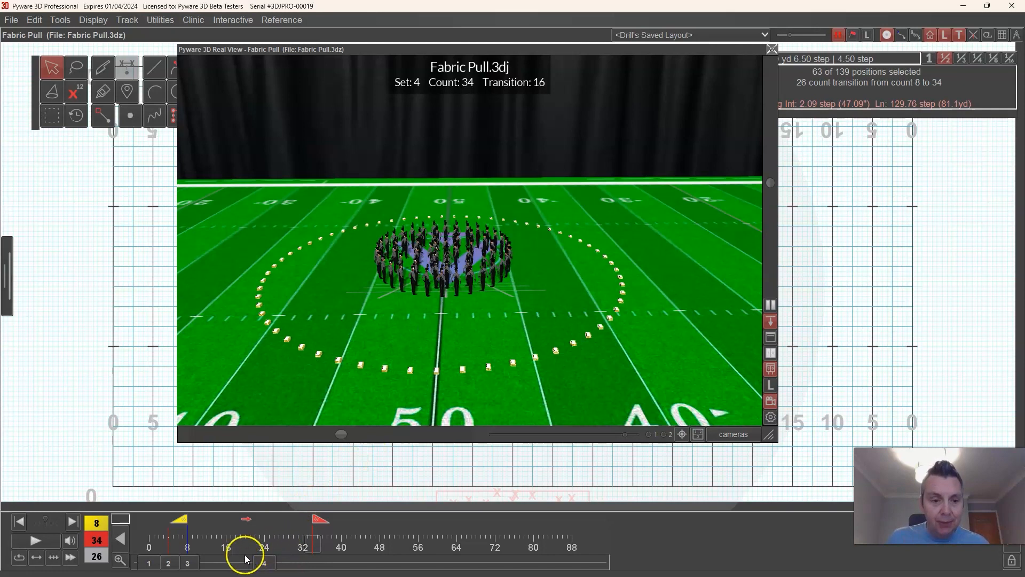
{"action": "left_click", "coordinate": [149, 562]}
{"action": "left_click_drag", "start_coordinate": [154, 522], "coordinate": [263, 536]}
{"action": "left_click", "coordinate": [54, 540]}
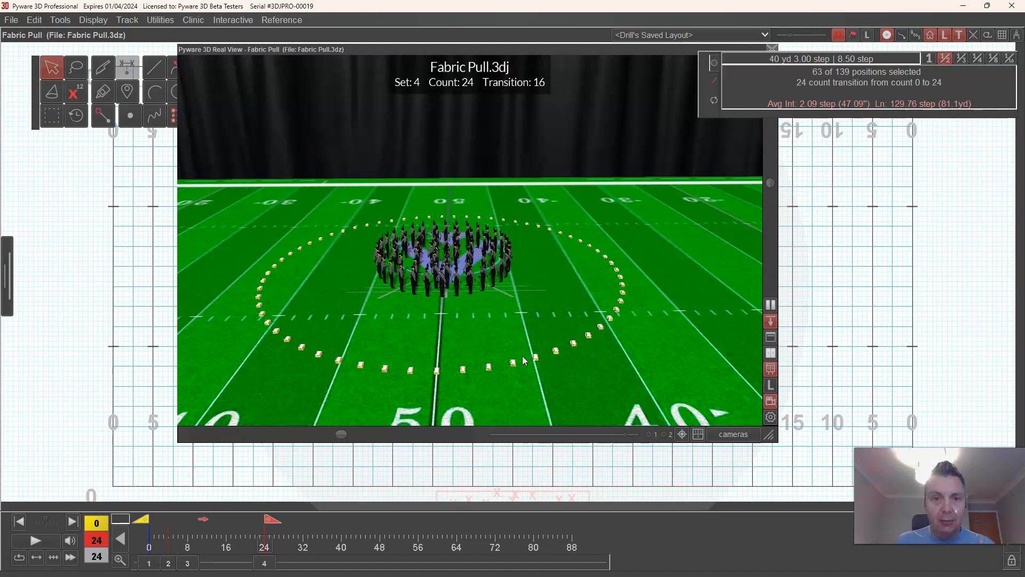
Collapse the 3D view, deselect the performers and scrub through the move from set 1 to set 4 on the field grid
{"action": "double_click", "coordinate": [491, 51]}
{"action": "left_click", "coordinate": [558, 210]}
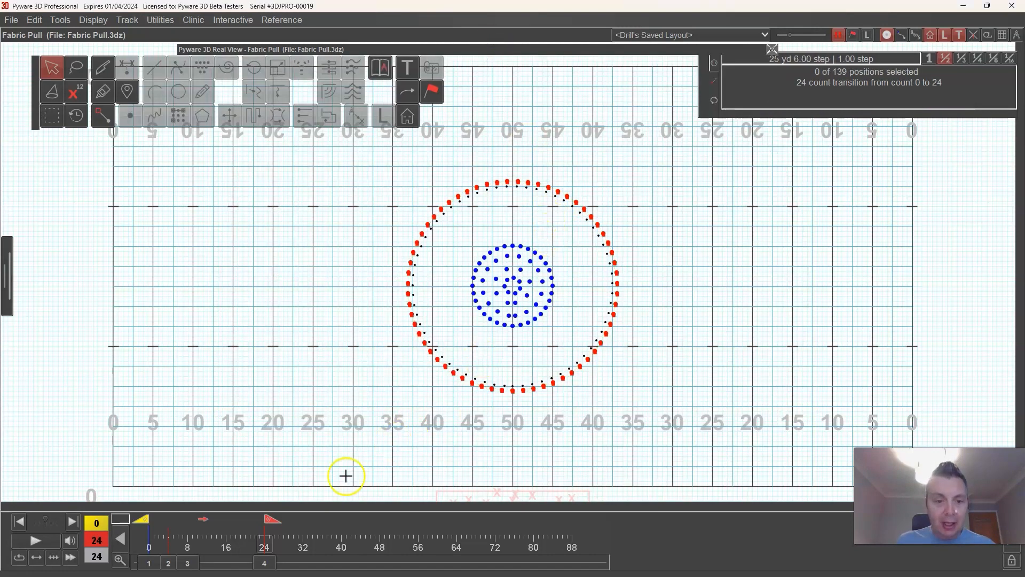
{"action": "left_click", "coordinate": [150, 560]}
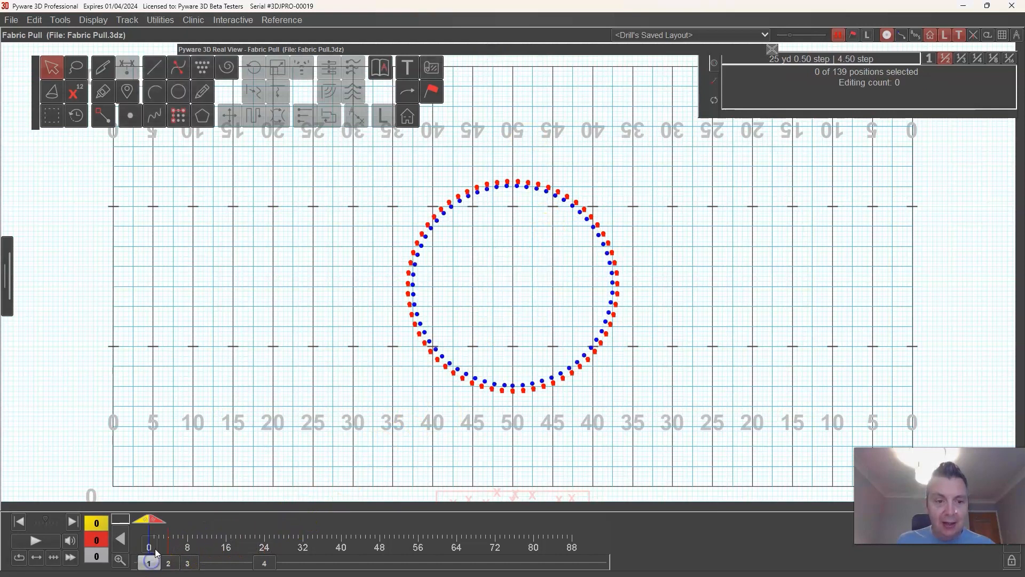
{"action": "left_click_drag", "start_coordinate": [153, 522], "coordinate": [246, 529]}
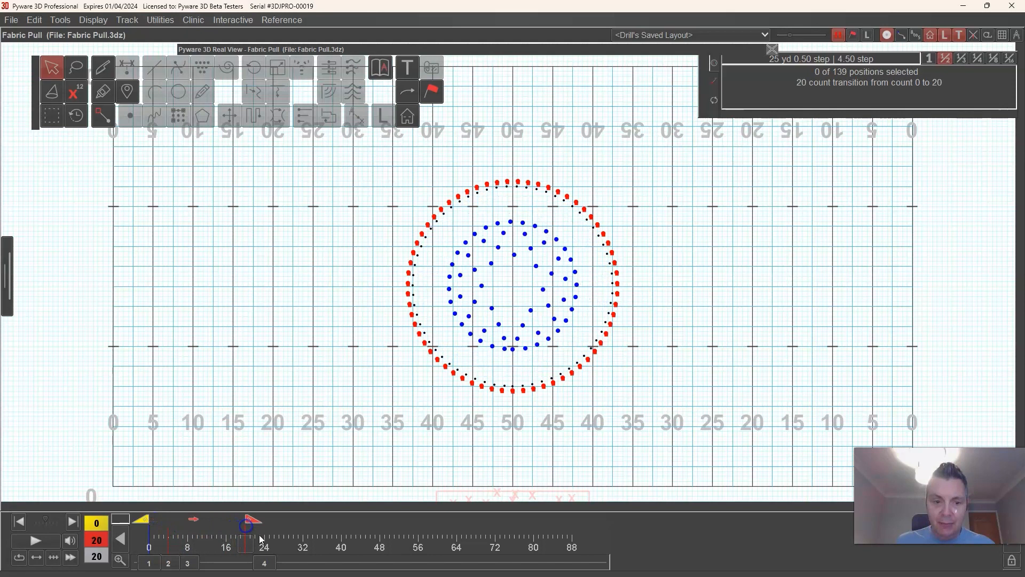
{"action": "left_click", "coordinate": [260, 539]}
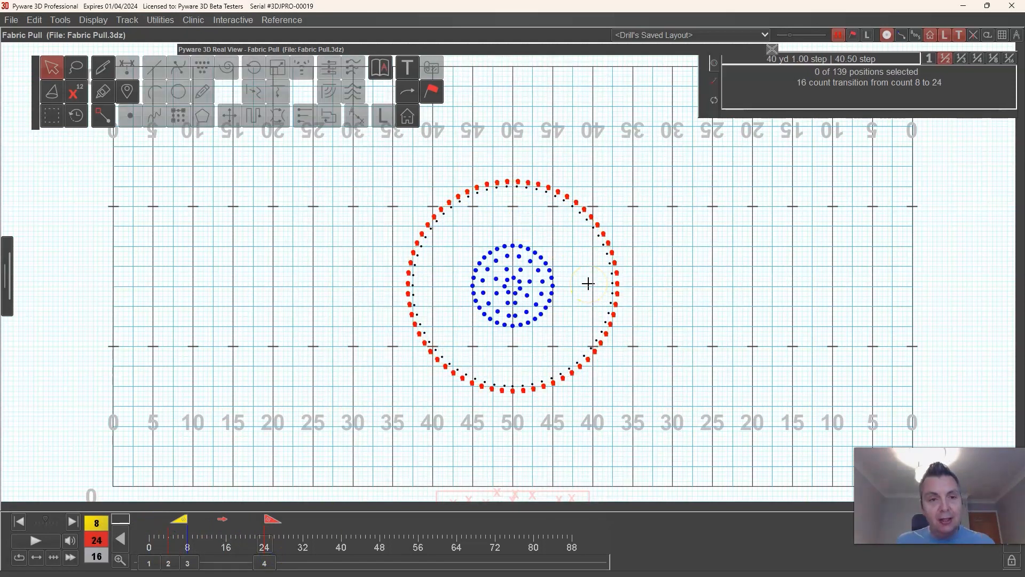
Select the 63 outer-ring performers at set 4 and hide the selection
{"action": "left_click_drag", "start_coordinate": [511, 137], "coordinate": [569, 200]}
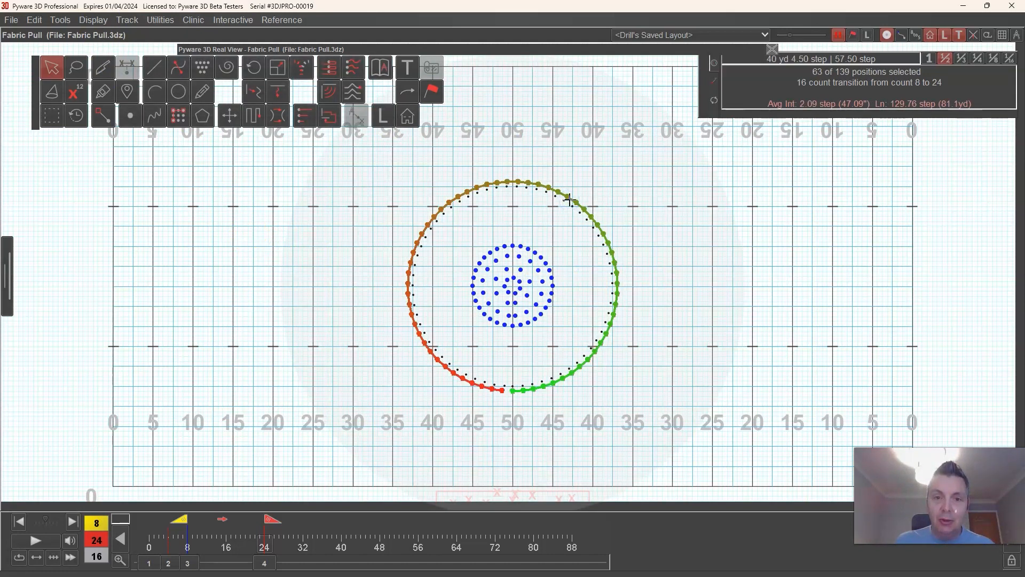
{"action": "left_click", "coordinate": [87, 24]}
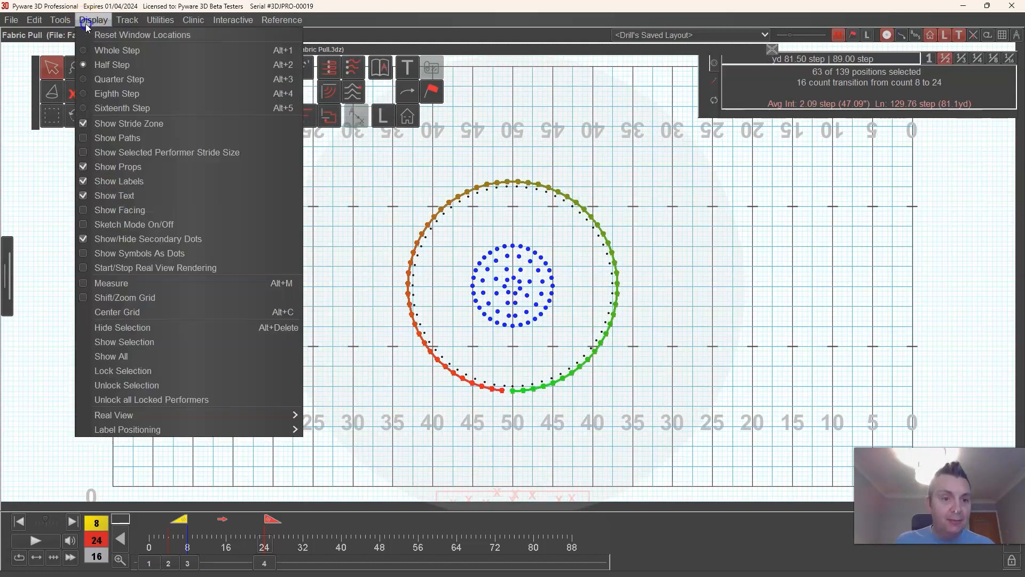
{"action": "left_click", "coordinate": [120, 326]}
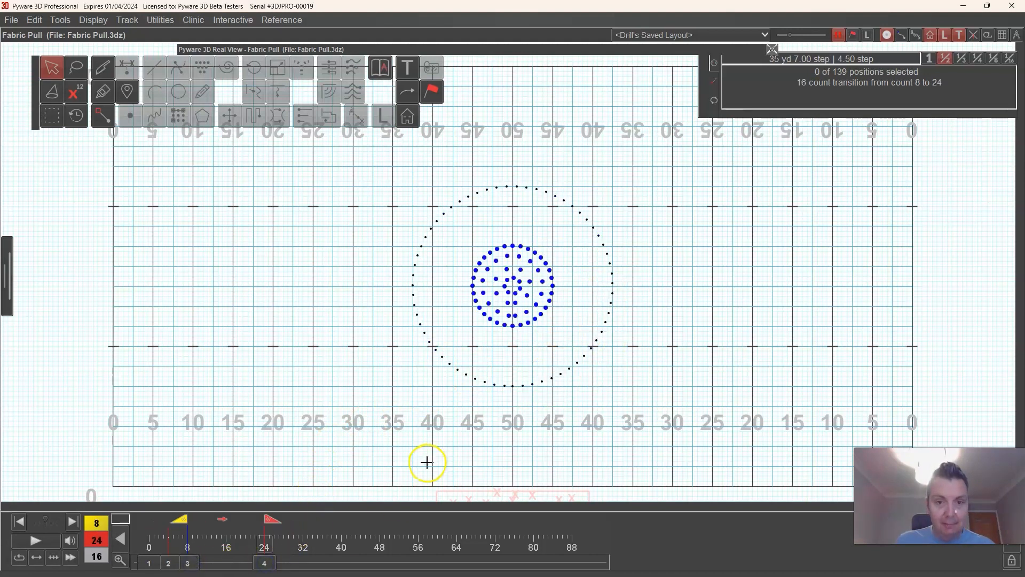
Create an arrow label from the Circle tool, centred on the inner group and reaching the performers' original ring, and accept it
{"action": "left_click", "coordinate": [407, 91]}
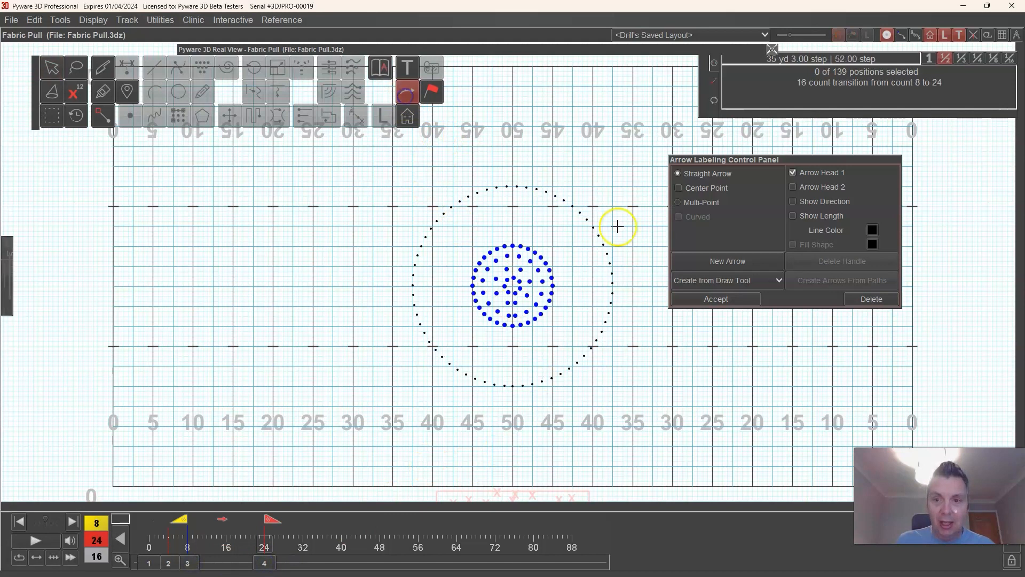
{"action": "left_click", "coordinate": [748, 279]}
{"action": "left_click", "coordinate": [715, 332]}
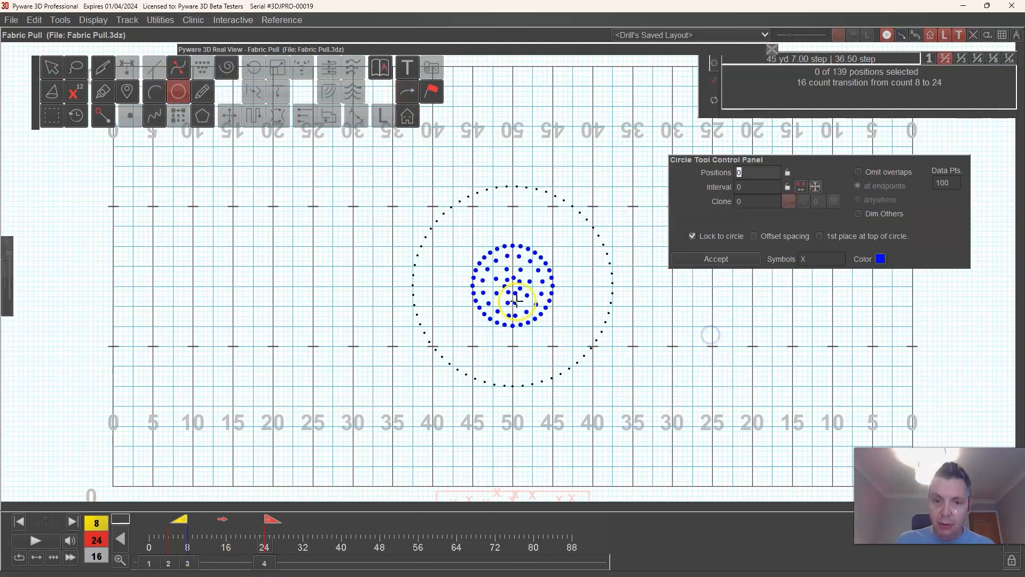
{"action": "left_click_drag", "start_coordinate": [513, 286], "coordinate": [513, 386]}
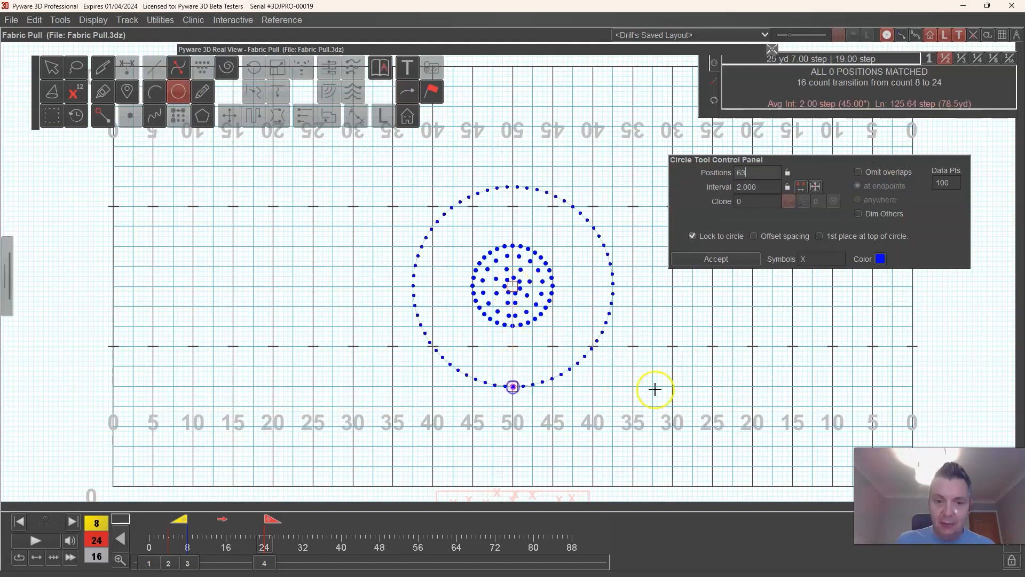
{"action": "left_click", "coordinate": [750, 260]}
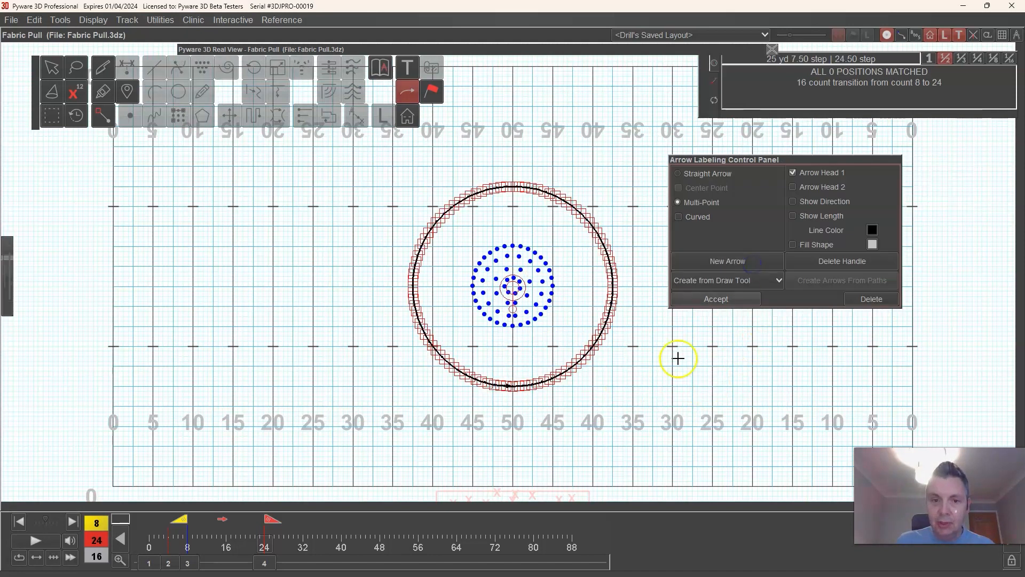
{"action": "left_click", "coordinate": [724, 300]}
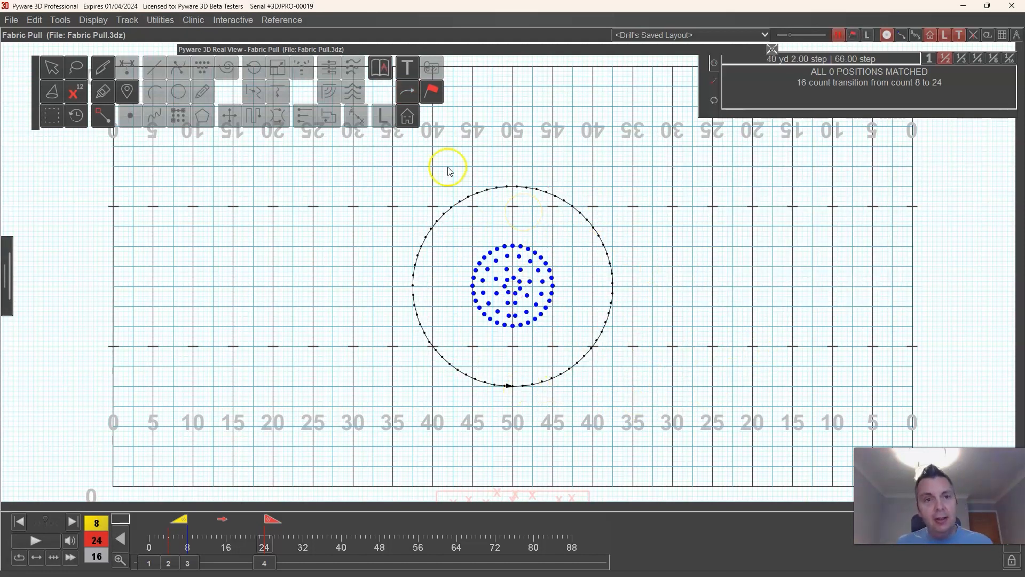
Scrub the 3D view from count 0 to 22 and show all hidden performers again
{"action": "left_click", "coordinate": [421, 49]}
{"action": "left_click_drag", "start_coordinate": [149, 536], "coordinate": [254, 534]}
{"action": "left_click", "coordinate": [92, 19]}
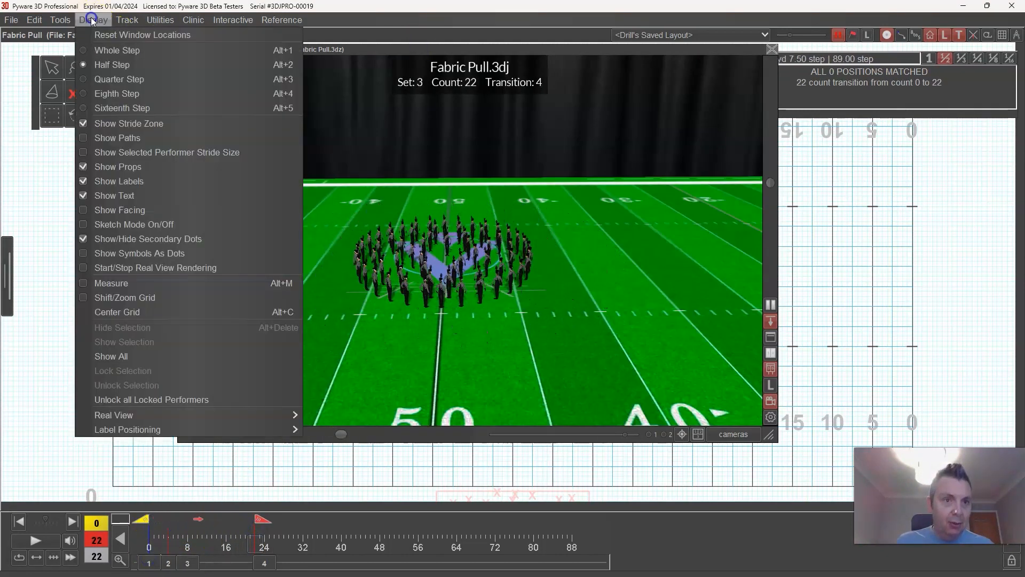
{"action": "left_click", "coordinate": [114, 356]}
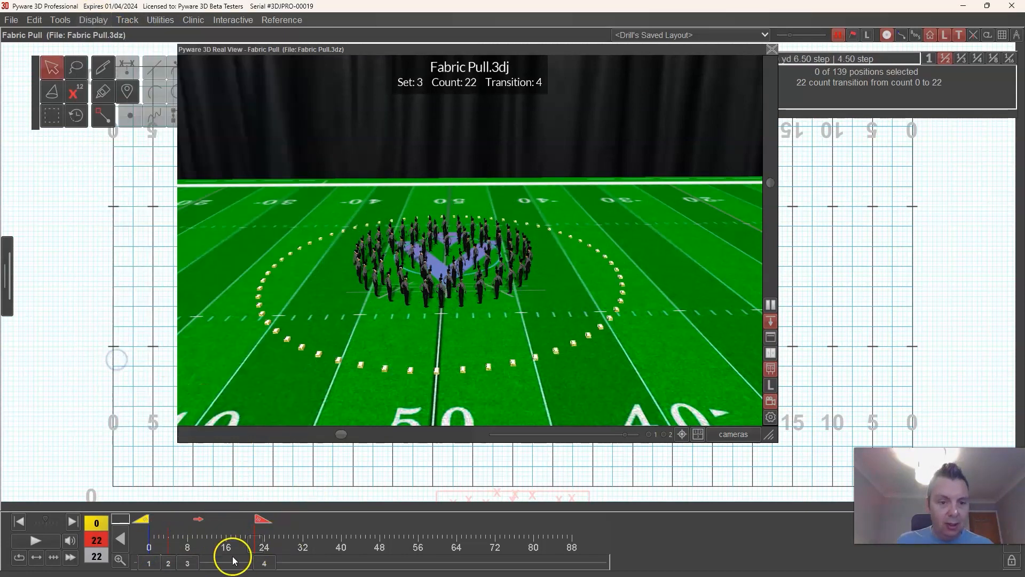
Scrub from set 1 to set 4 in the 3D view and examine the ring of boxes from several angles
{"action": "left_click", "coordinate": [149, 562]}
{"action": "left_click_drag", "start_coordinate": [149, 535], "coordinate": [265, 549]}
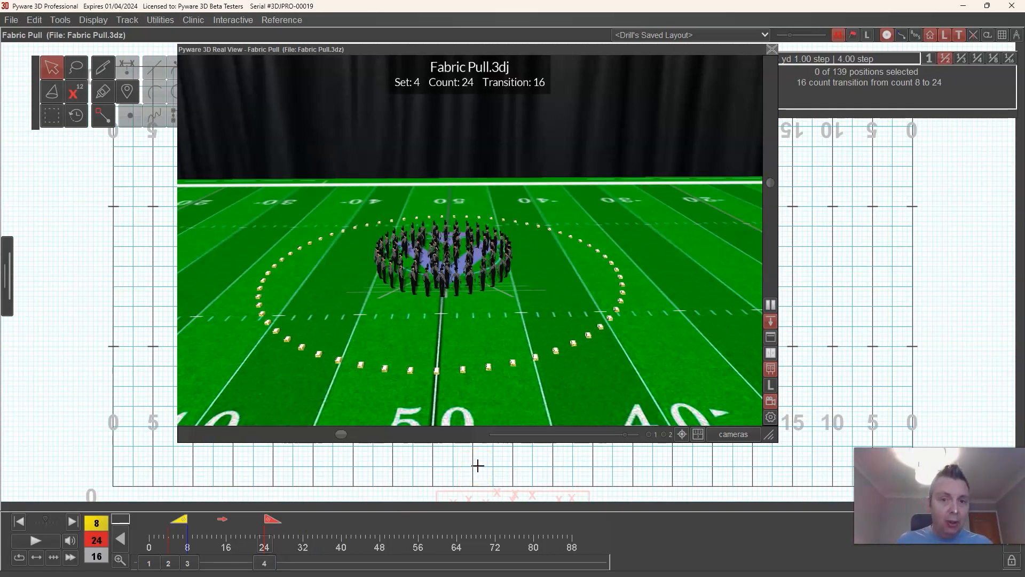
{"action": "left_click_drag", "start_coordinate": [389, 338], "coordinate": [469, 240]}
{"action": "left_click_drag", "start_coordinate": [304, 289], "coordinate": [486, 283]}
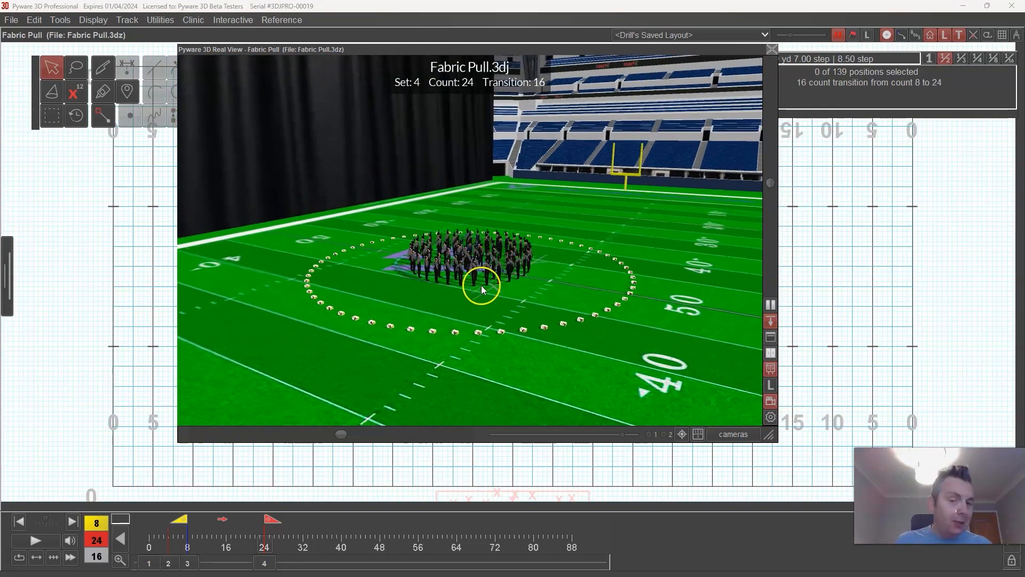
{"action": "left_click_drag", "start_coordinate": [515, 300], "coordinate": [463, 240]}
{"action": "left_click_drag", "start_coordinate": [646, 294], "coordinate": [655, 268]}
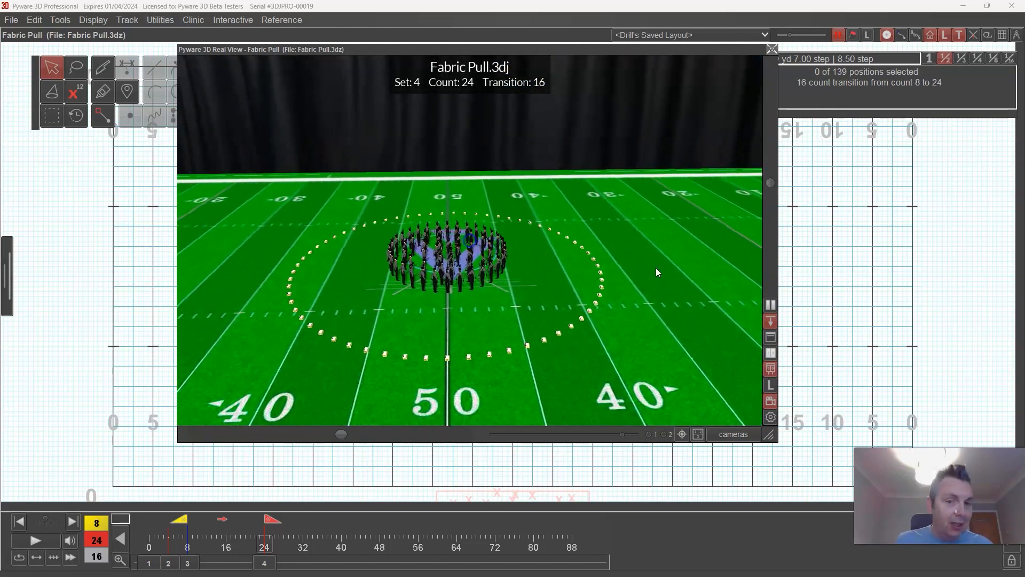